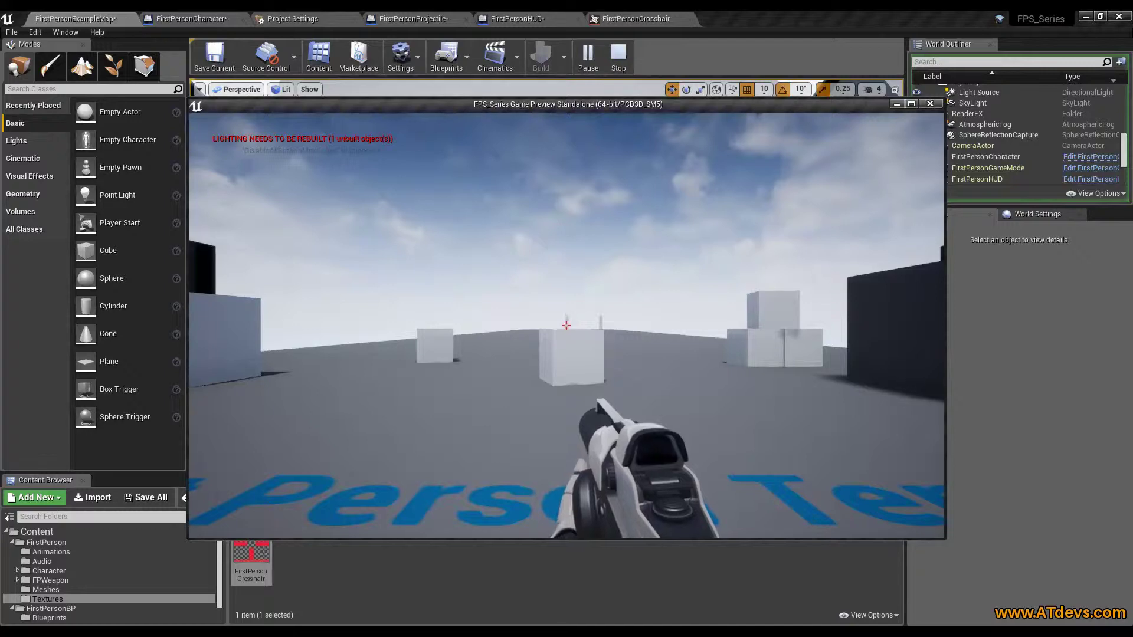
- Play the level, firing and walking toward the wall and back, to check where shots land
click(566, 326)
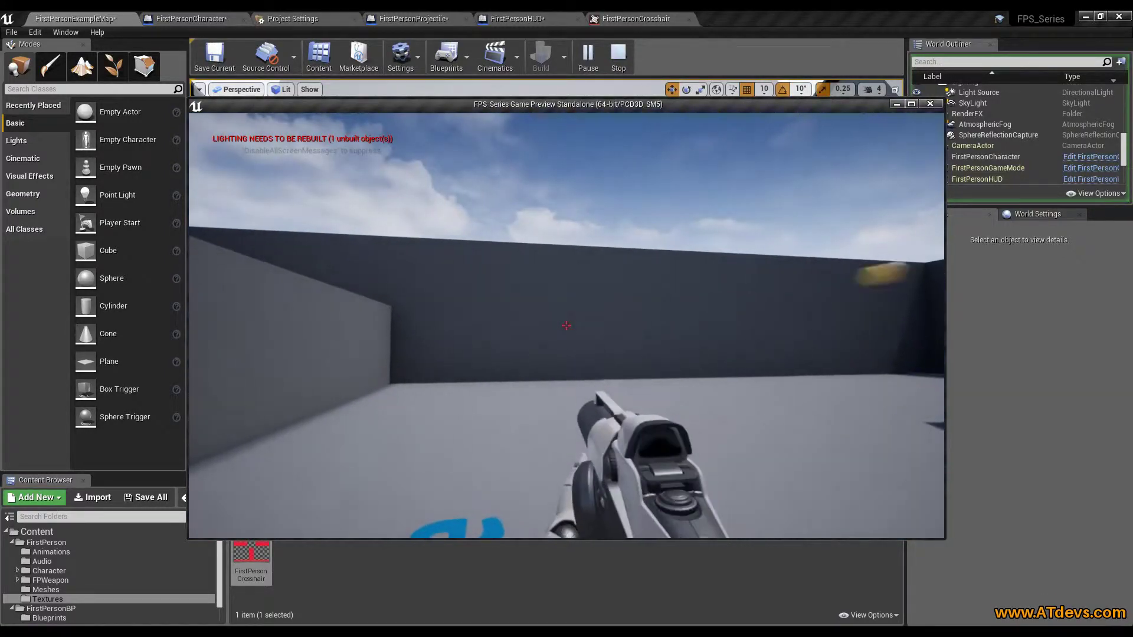
key(w)
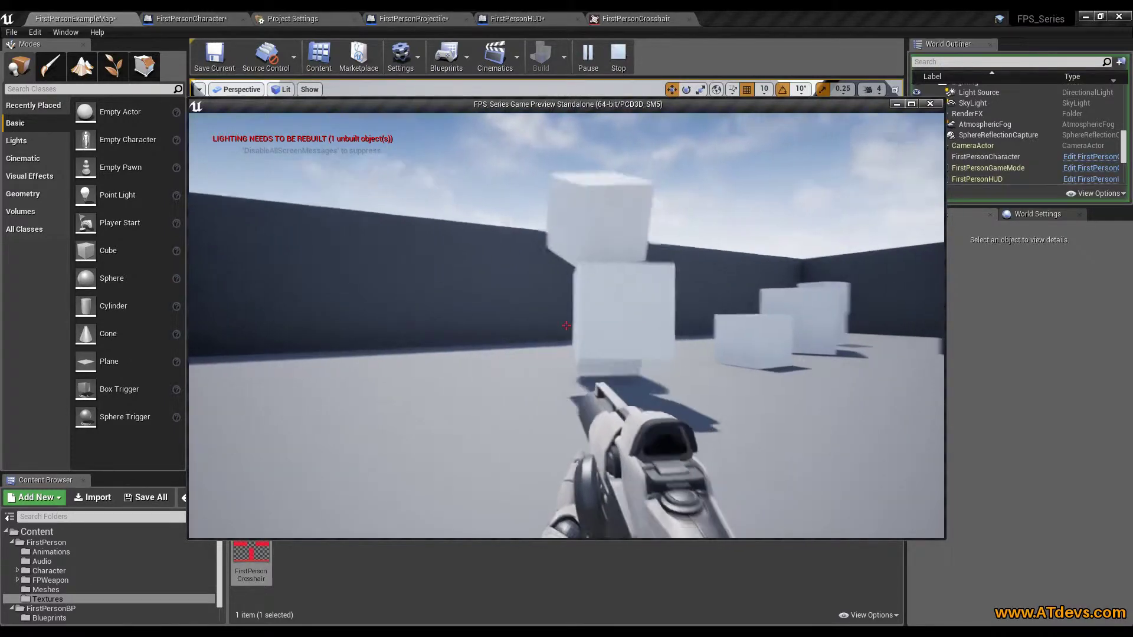
key(s)
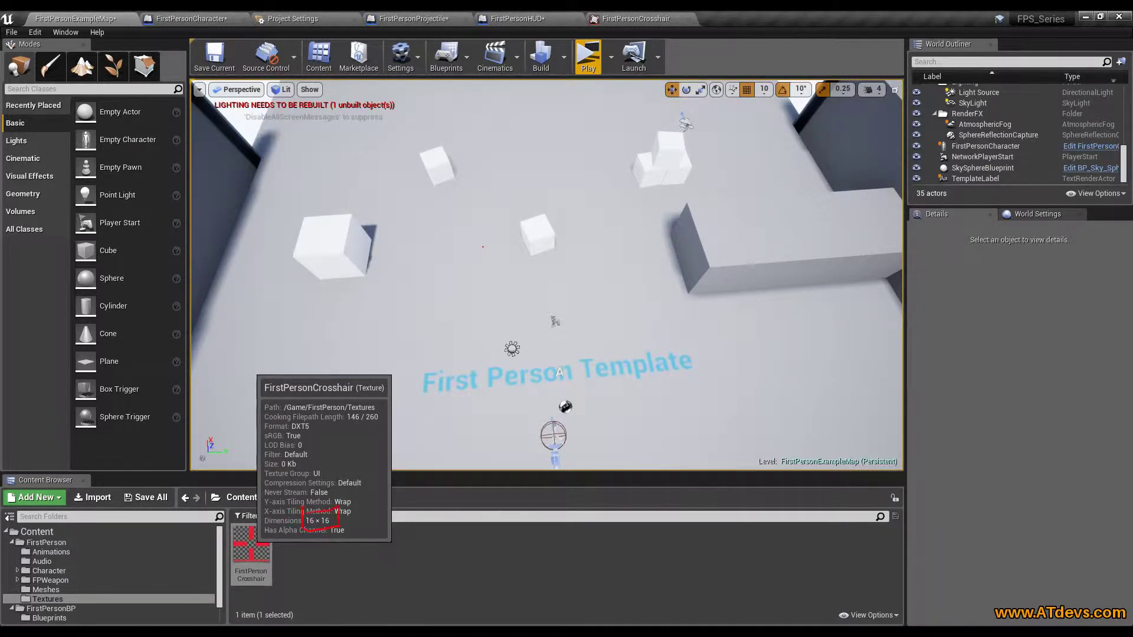
- Open the FirstPersonCrosshair texture and check its 16×16 size with the zoom slider
double_click(243, 546)
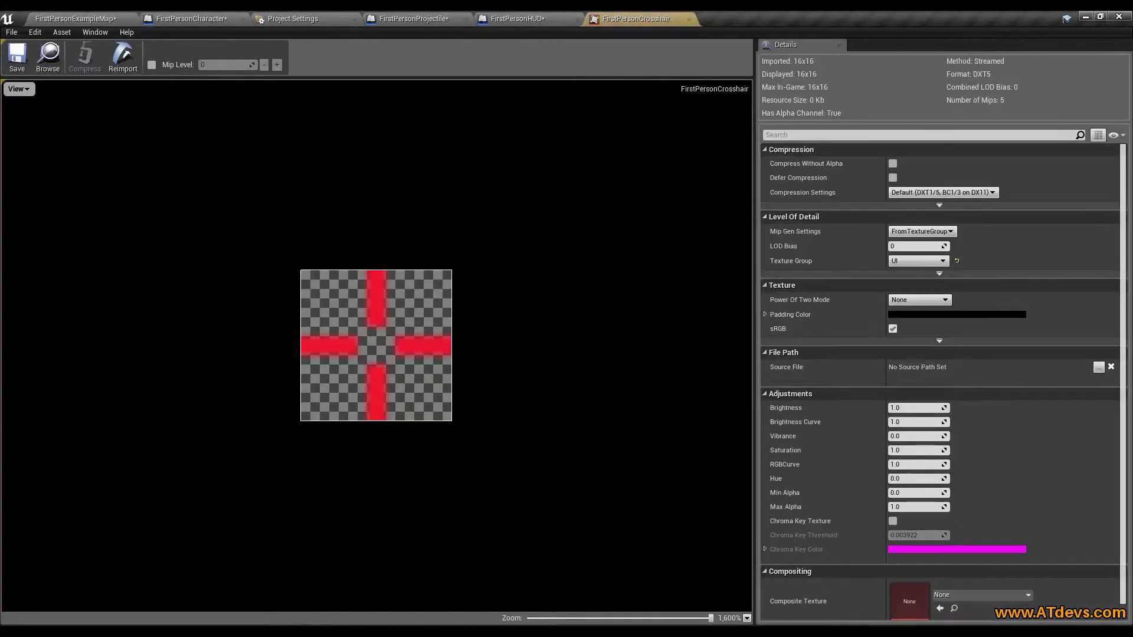
mouse_move(710, 619)
mouse_down()
mouse_move(696, 619)
mouse_move(711, 618)
mouse_up()
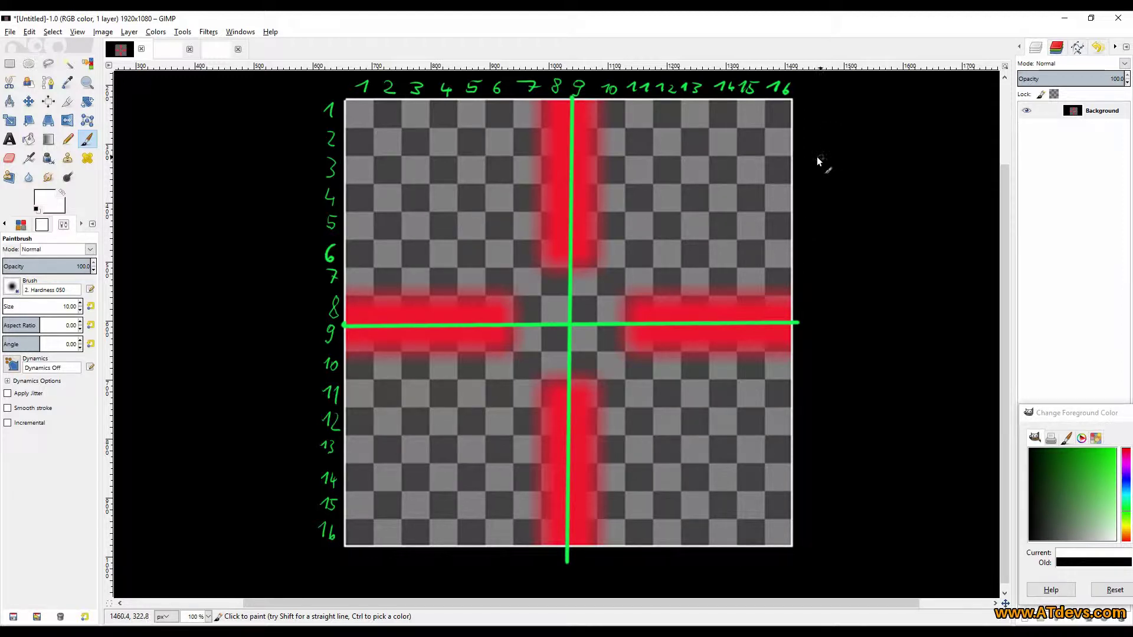
- Hand-write 1920 and 1080 beside the crosshair grid, then switch to the blank second image
mouse_move(816, 158)
mouse_down()
mouse_move(836, 139)
mouse_move(834, 163)
mouse_move(860, 142)
mouse_move(855, 167)
mouse_move(894, 169)
mouse_up()
click(853, 139)
mouse_move(918, 139)
mouse_down()
mouse_move(908, 148)
mouse_move(917, 138)
mouse_up()
mouse_move(818, 207)
mouse_down()
mouse_move(834, 216)
mouse_move(852, 195)
mouse_move(911, 193)
mouse_up()
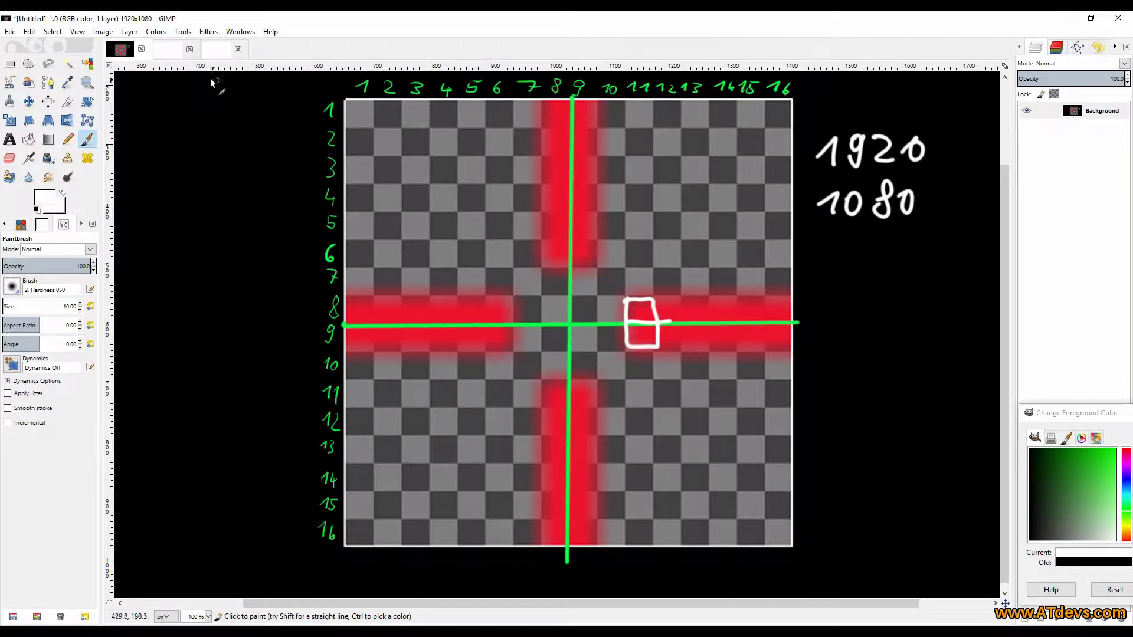
click(172, 50)
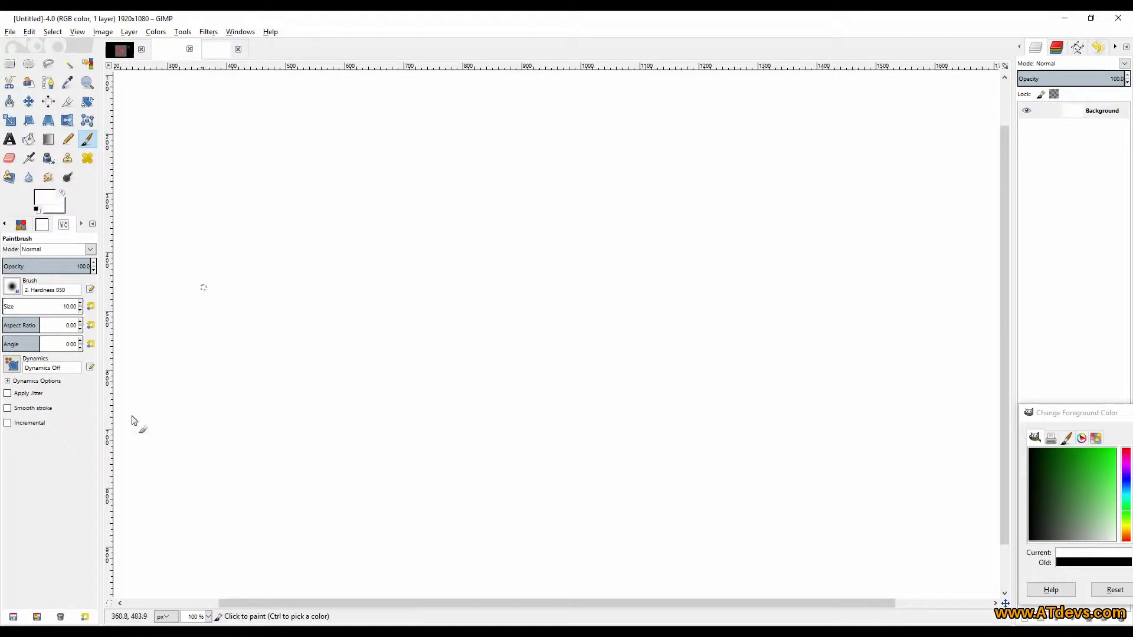
- With default black, paint a stick figure holding a gun and a straight sight line from its head
click(37, 209)
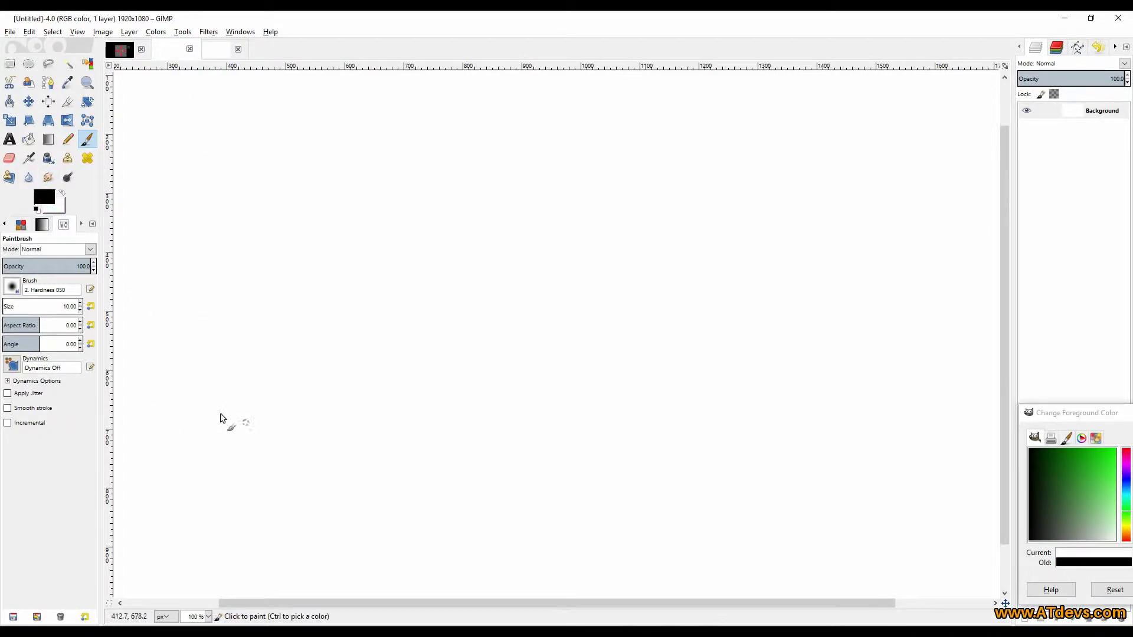
mouse_move(172, 474)
mouse_down()
mouse_move(186, 466)
mouse_move(185, 515)
mouse_move(206, 498)
mouse_move(185, 561)
mouse_move(164, 573)
mouse_move(197, 578)
mouse_up()
mouse_move(194, 521)
mouse_down()
mouse_move(204, 547)
mouse_move(230, 537)
mouse_move(198, 512)
mouse_move(195, 531)
mouse_up()
click(192, 475)
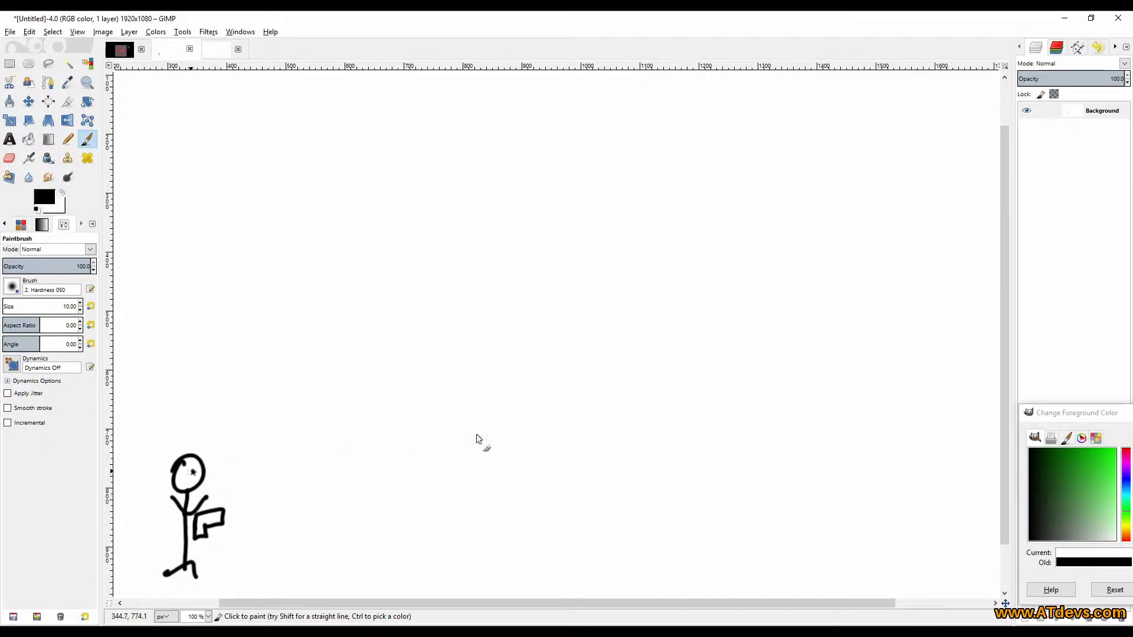
shift+click(967, 473)
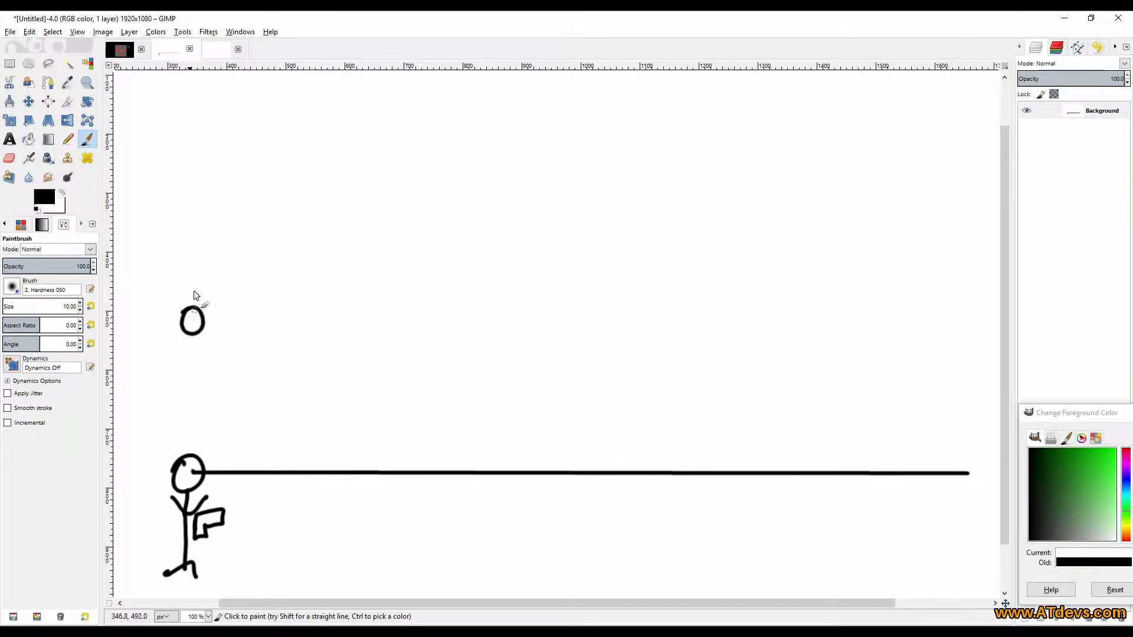
- Draw a second figure above with a gun box and eye dot, undoing stray strokes
mouse_move(193, 290)
mouse_down()
mouse_move(181, 335)
mouse_move(205, 361)
mouse_move(177, 290)
mouse_move(188, 287)
mouse_move(188, 350)
mouse_move(202, 284)
mouse_move(184, 348)
mouse_move(191, 323)
mouse_move(211, 376)
mouse_move(187, 361)
mouse_up()
key(ctrl+z)
key(ctrl+z)
key(ctrl+z)
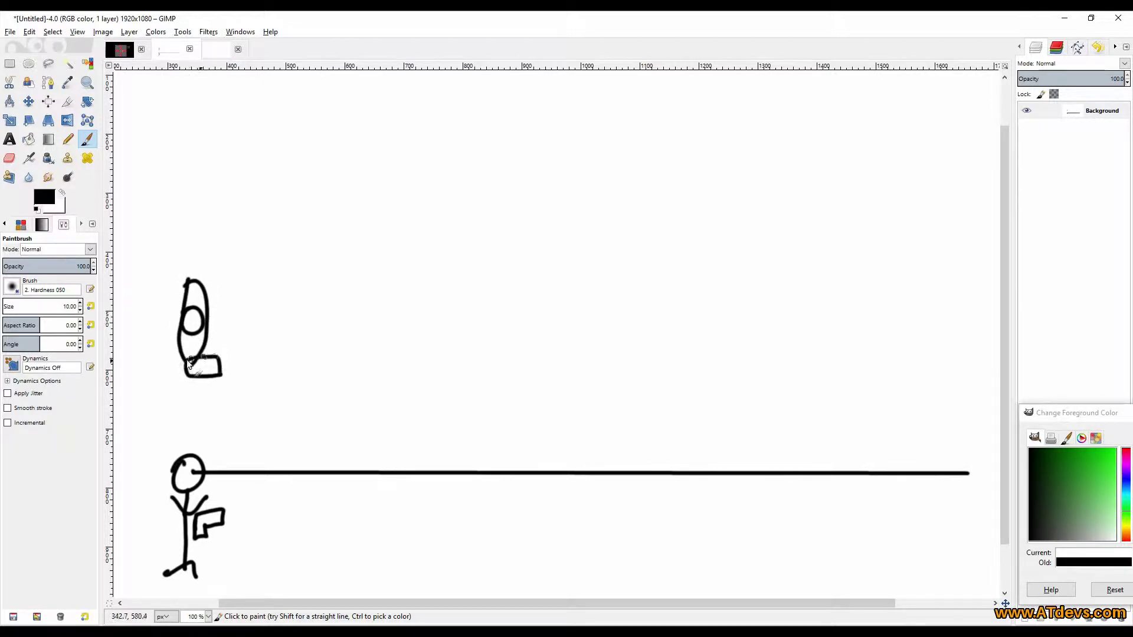
click(192, 316)
key(shift)
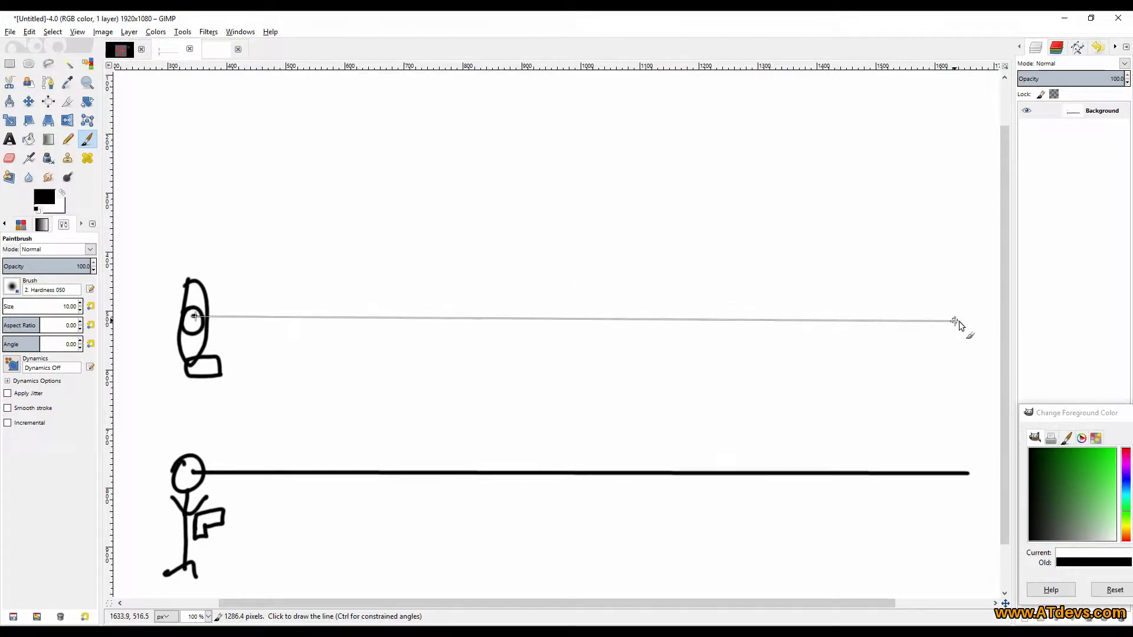
- Finish the upper sight line, add green aim lines from both guns, and X each crossing
shift+click(958, 321)
click(1097, 476)
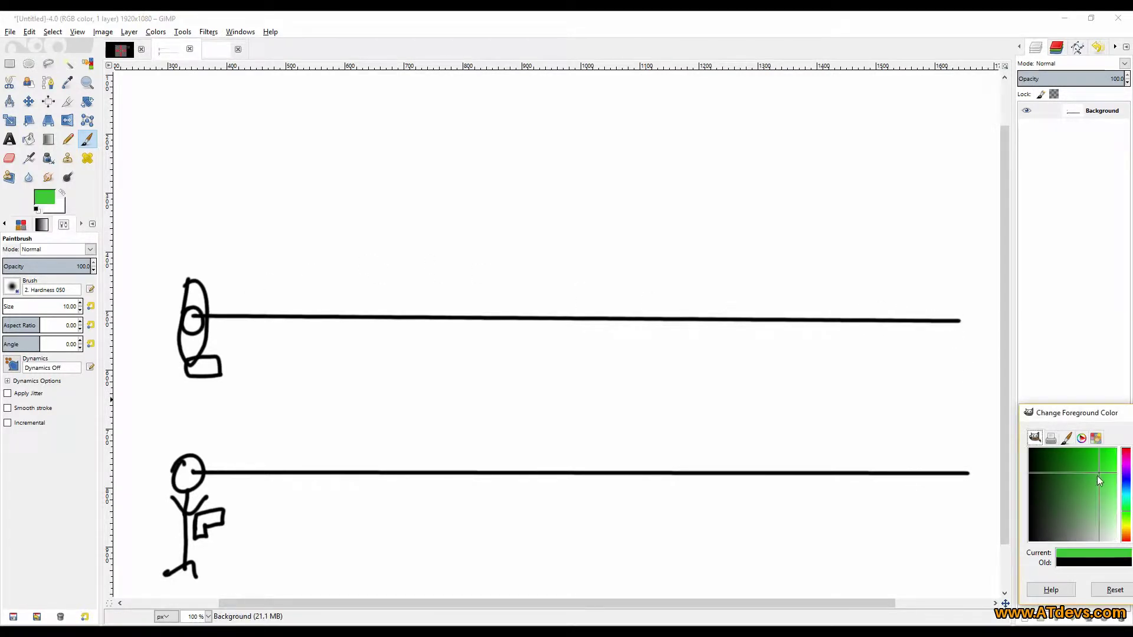
click(215, 518)
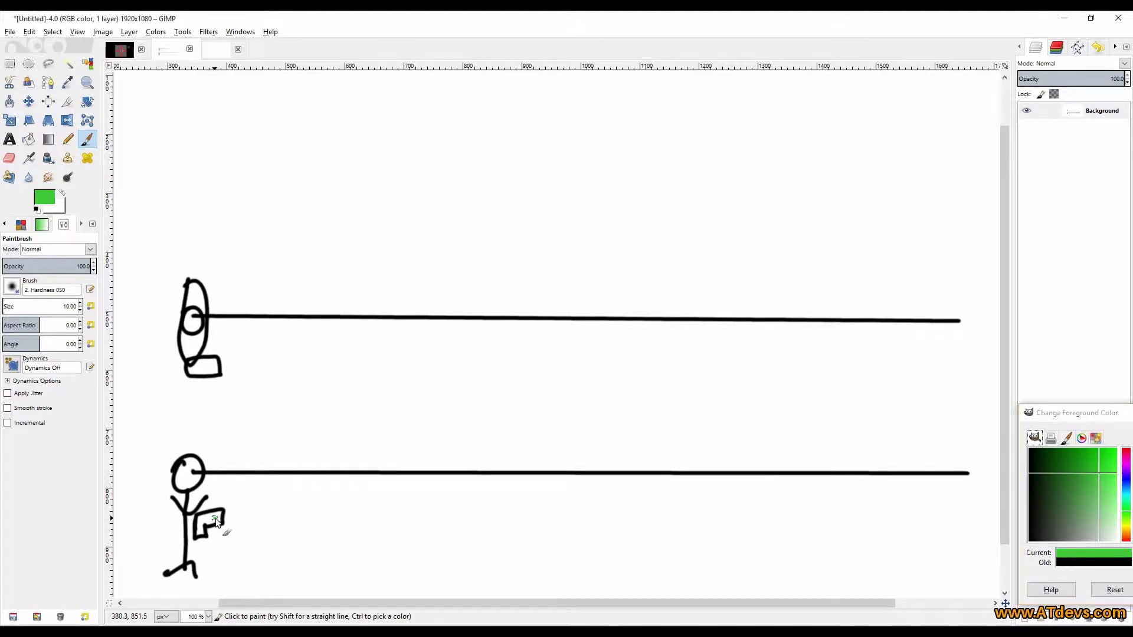
shift+click(943, 460)
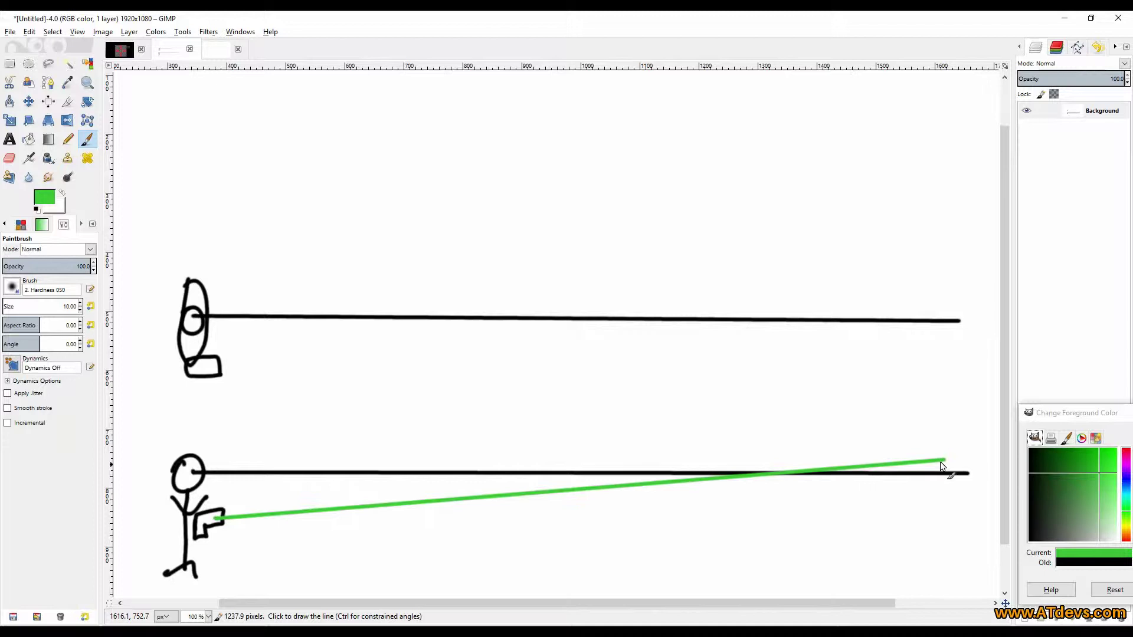
click(212, 370)
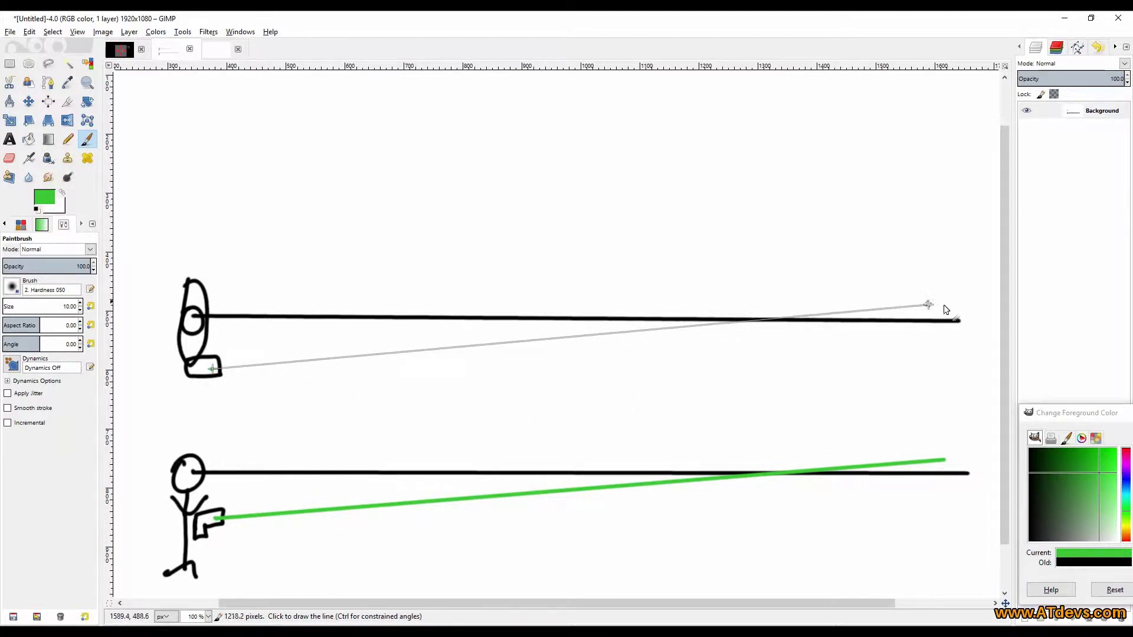
shift+click(960, 302)
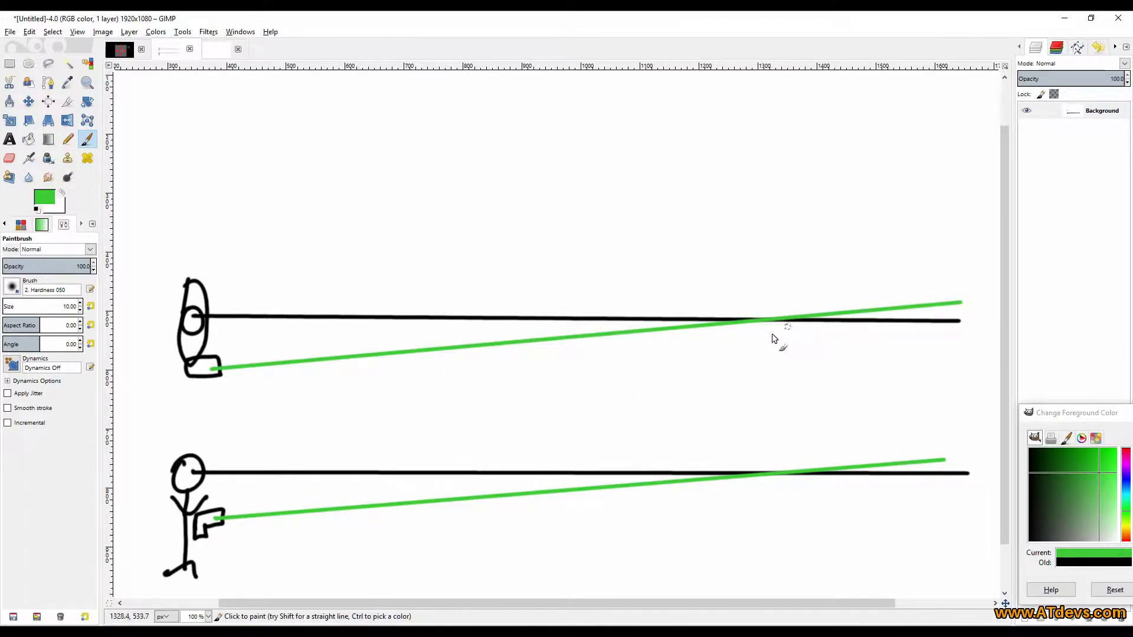
mouse_move(760, 334)
mouse_down()
mouse_move(785, 302)
mouse_move(789, 334)
mouse_up()
mouse_move(766, 491)
mouse_down()
mouse_move(792, 453)
mouse_move(798, 499)
mouse_up()
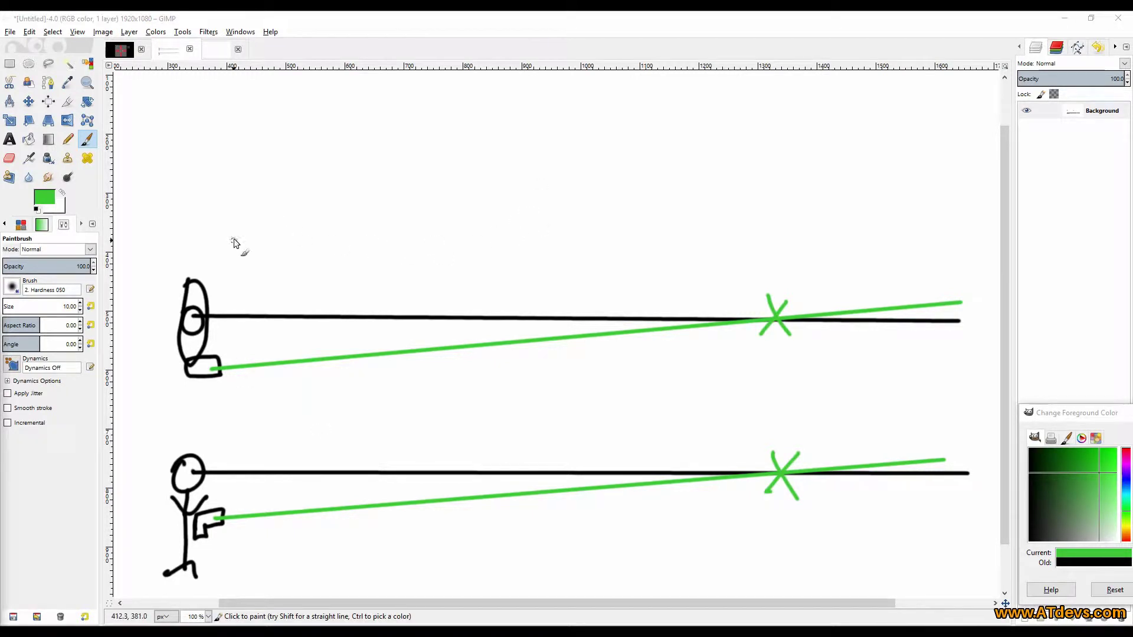
- In black, sketch a circled crosshair, then switch to the blank third image
click(1042, 531)
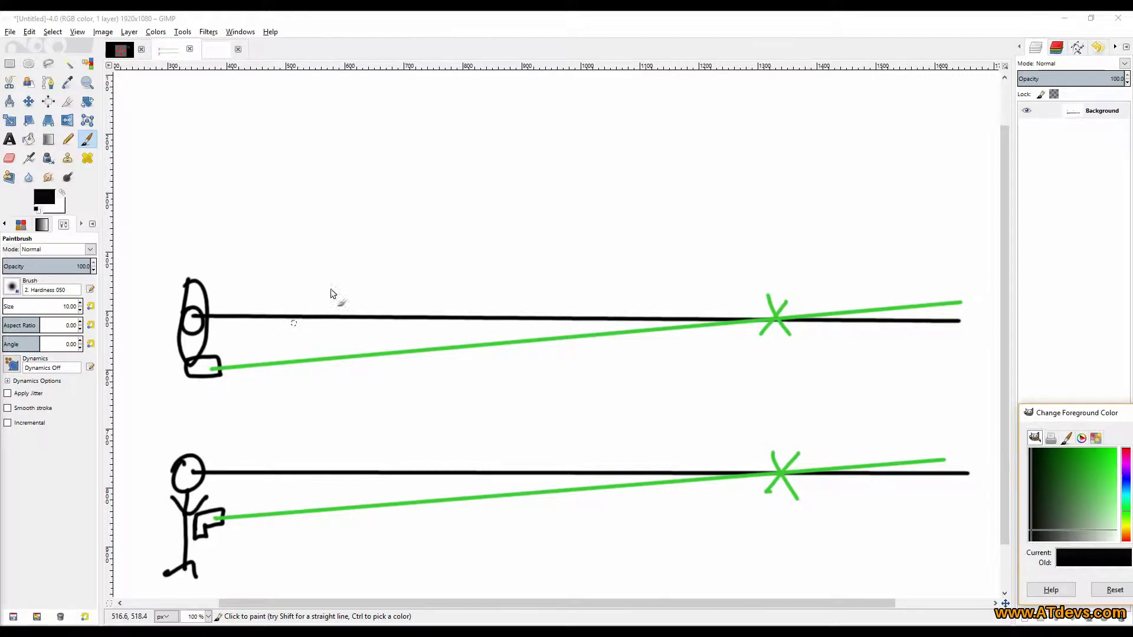
mouse_move(451, 143)
mouse_down()
mouse_move(441, 194)
mouse_move(500, 118)
mouse_move(445, 160)
mouse_move(532, 141)
mouse_move(497, 155)
mouse_up()
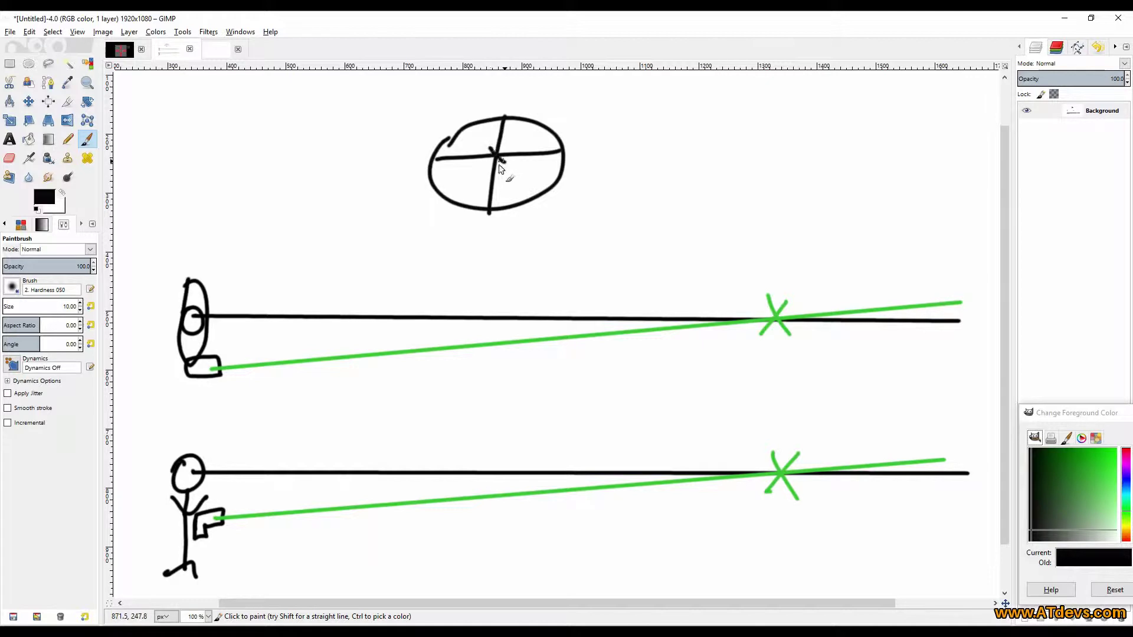
drag(486, 163, 509, 144)
click(220, 49)
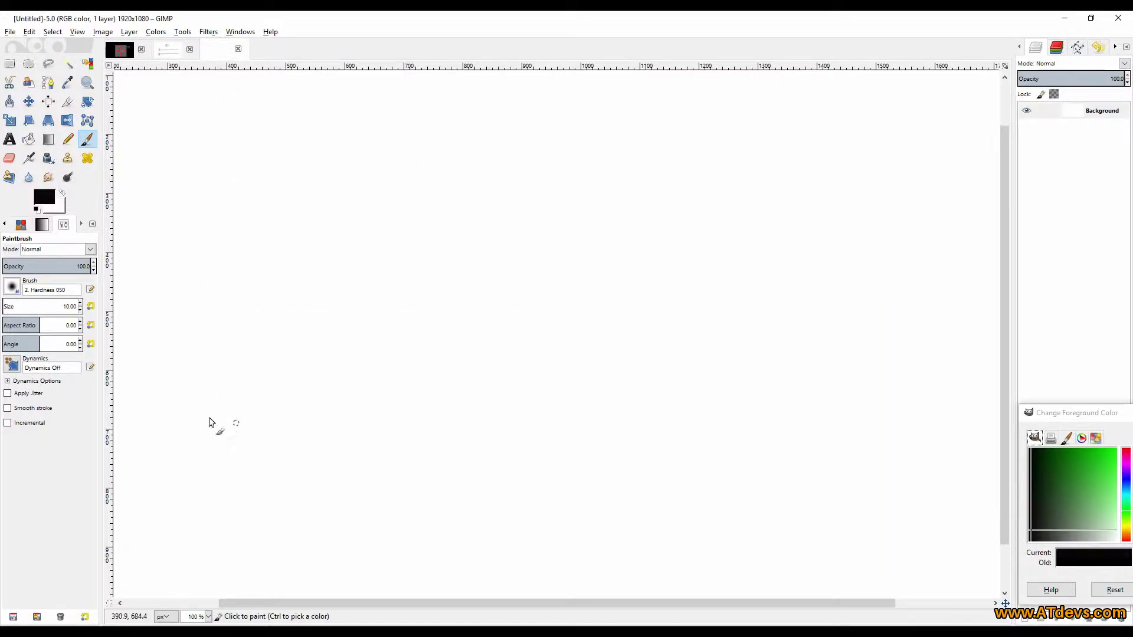
- Paint a stick figure with arms, legs and a gun, plus a long black line from the gun
mouse_move(180, 452)
mouse_down()
mouse_move(194, 475)
mouse_move(174, 464)
mouse_move(184, 477)
mouse_move(170, 546)
mouse_move(187, 572)
mouse_up()
drag(169, 554, 152, 566)
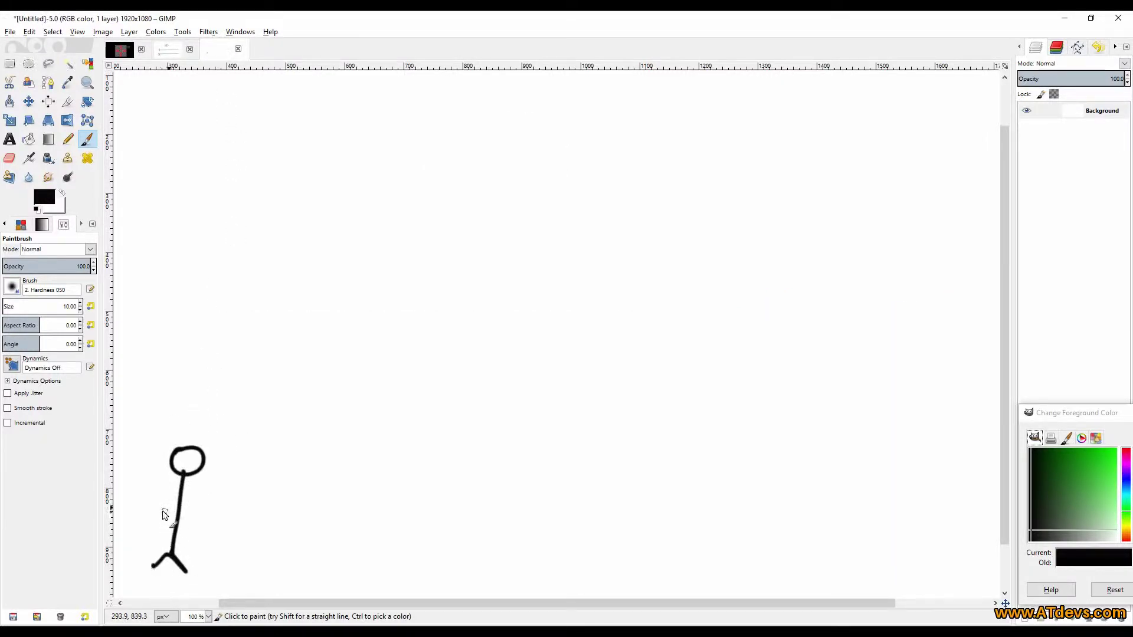
drag(157, 509, 184, 490)
mouse_move(183, 490)
mouse_down()
mouse_move(197, 510)
mouse_move(208, 534)
mouse_move(207, 522)
mouse_move(233, 519)
mouse_move(231, 499)
mouse_move(190, 519)
mouse_up()
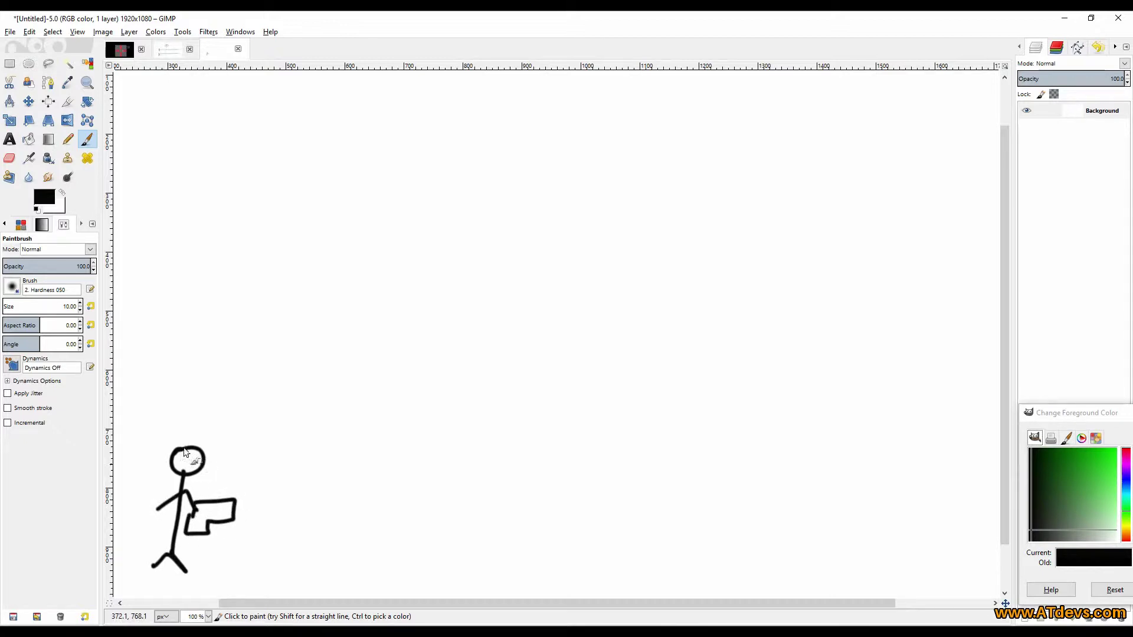
click(227, 512)
shift+click(977, 461)
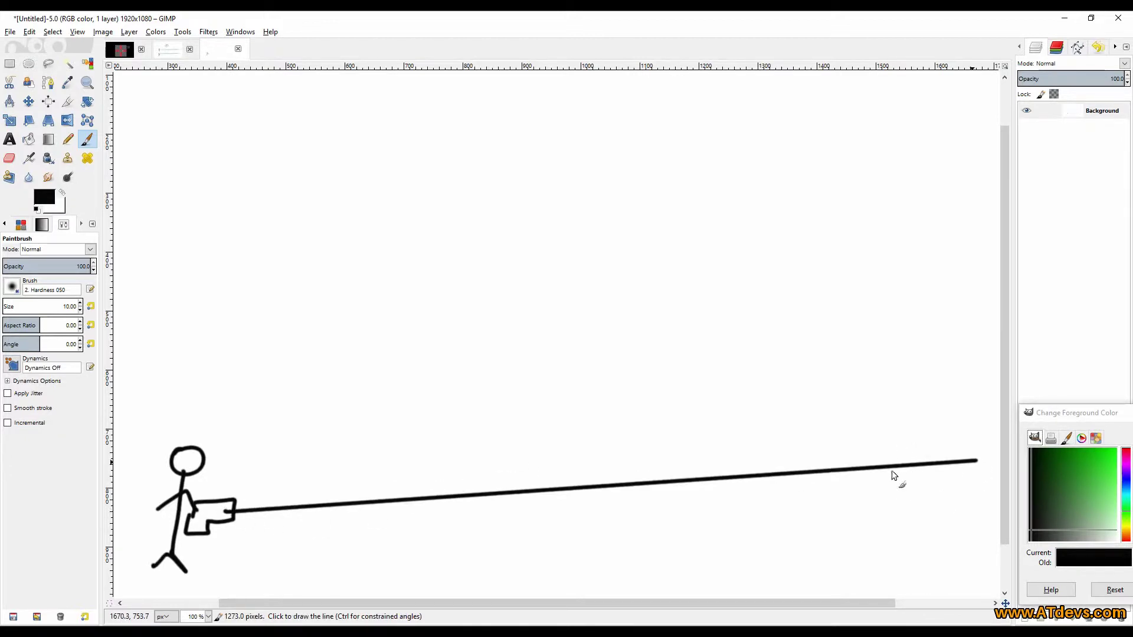
- Paint a far and a near door frame on the gun line, marking X's at the crossings
drag(893, 446, 889, 548)
mouse_move(892, 442)
mouse_down()
mouse_move(928, 458)
mouse_move(920, 547)
mouse_up()
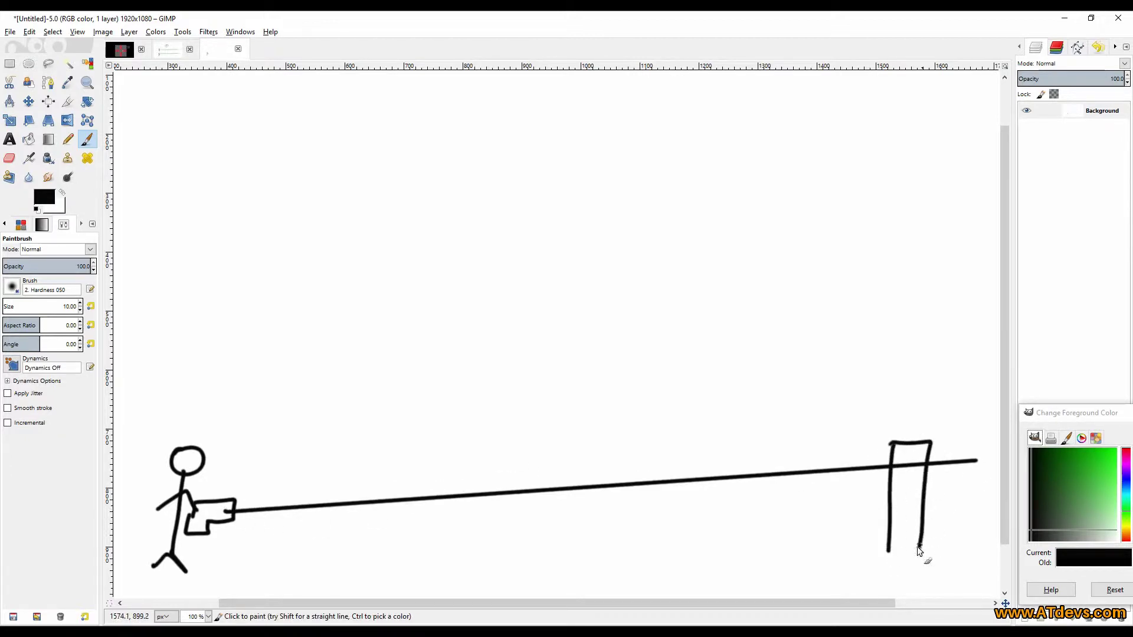
drag(880, 474, 890, 459)
mouse_move(384, 473)
mouse_down()
mouse_move(384, 558)
mouse_move(428, 525)
mouse_move(425, 558)
mouse_up()
mouse_move(378, 506)
mouse_down()
mouse_move(399, 493)
mouse_move(414, 513)
mouse_up()
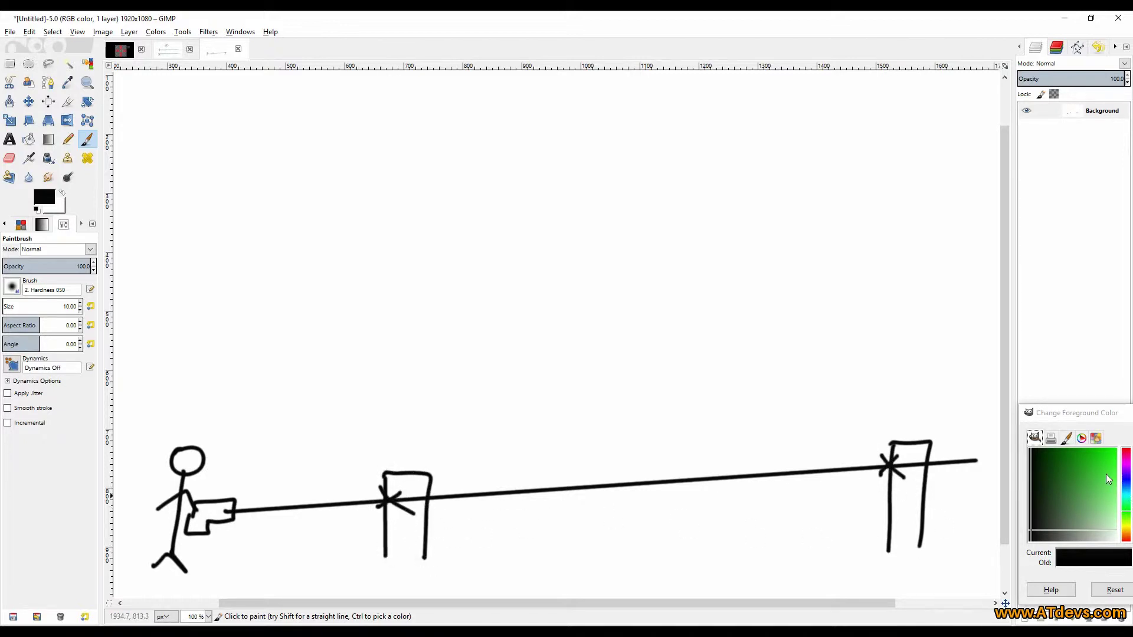
- In green, draw two lines linking the near X and far door, then return to black
click(1016, 505)
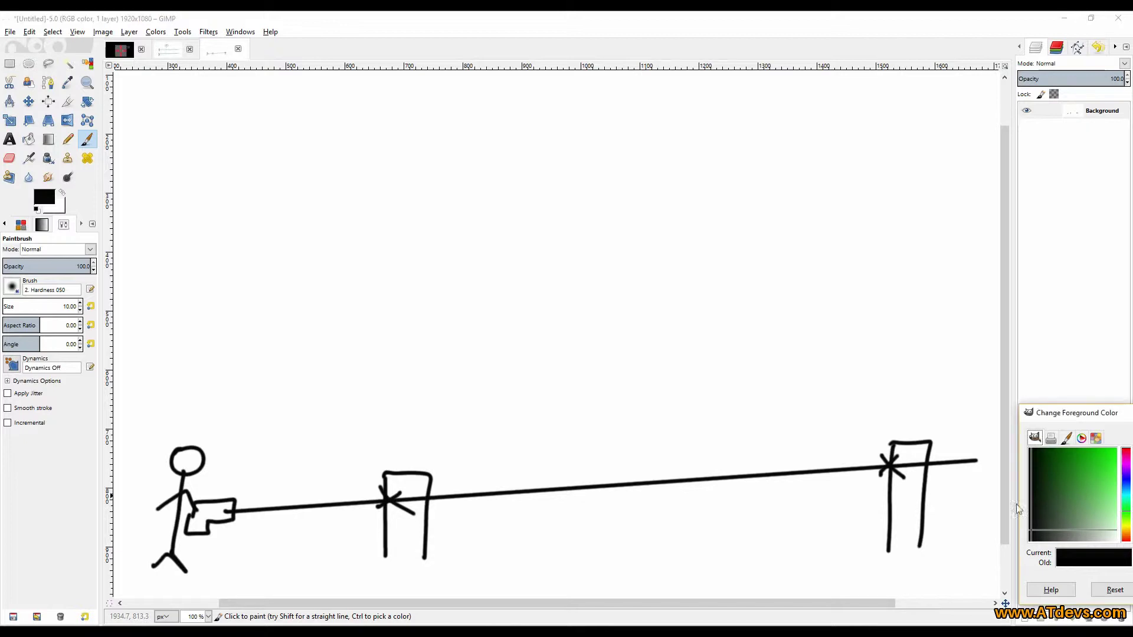
click(379, 500)
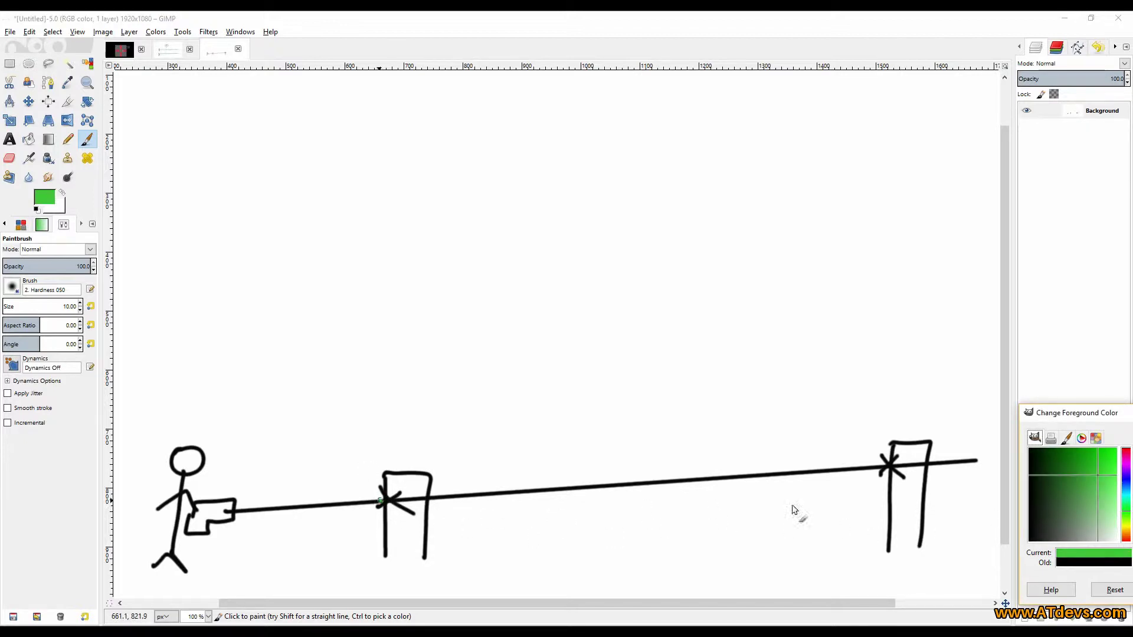
shift+click(915, 491)
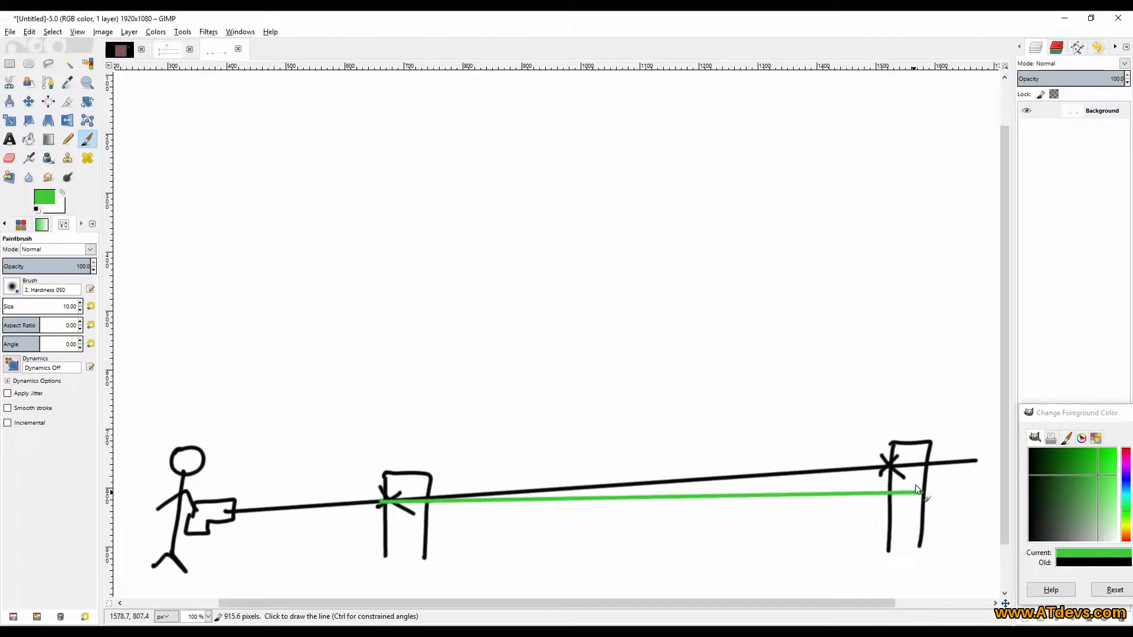
click(913, 465)
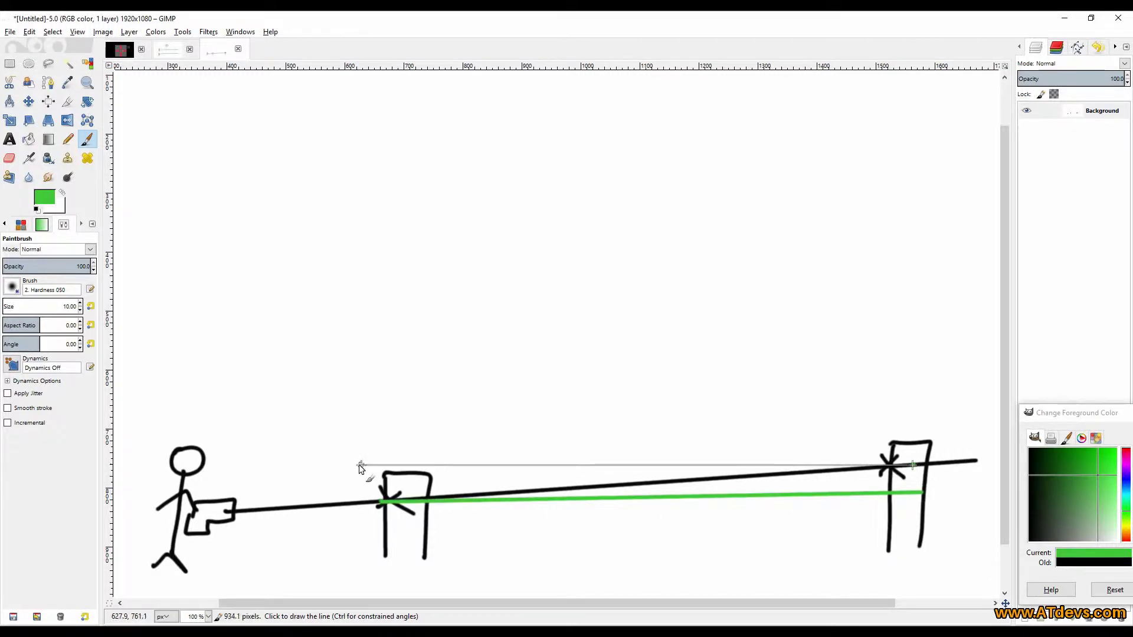
shift+click(360, 466)
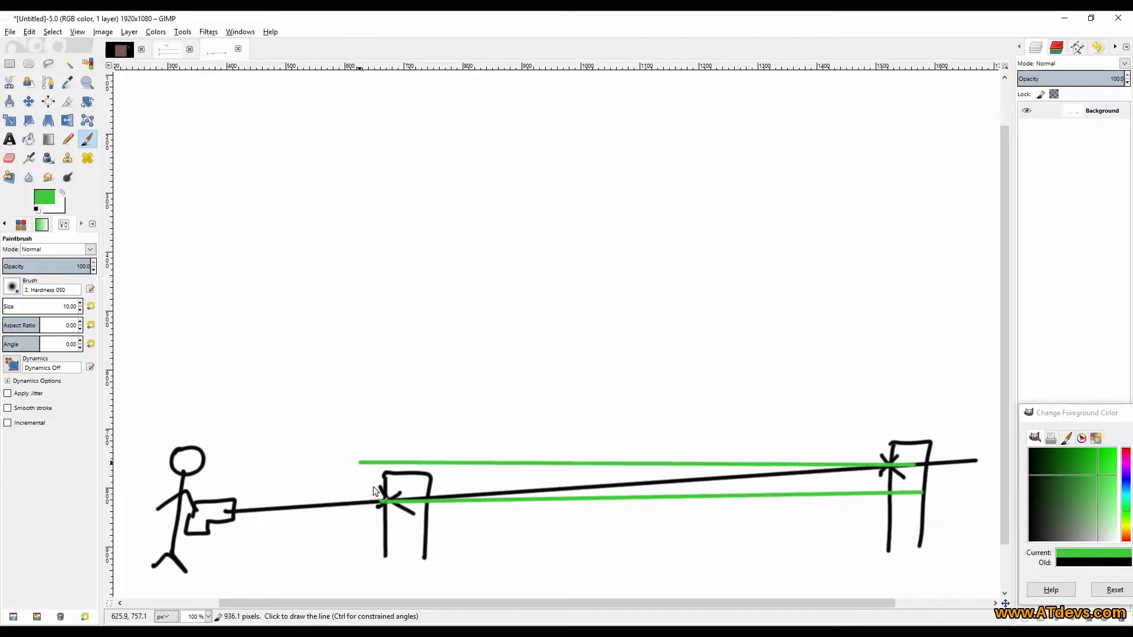
click(1033, 508)
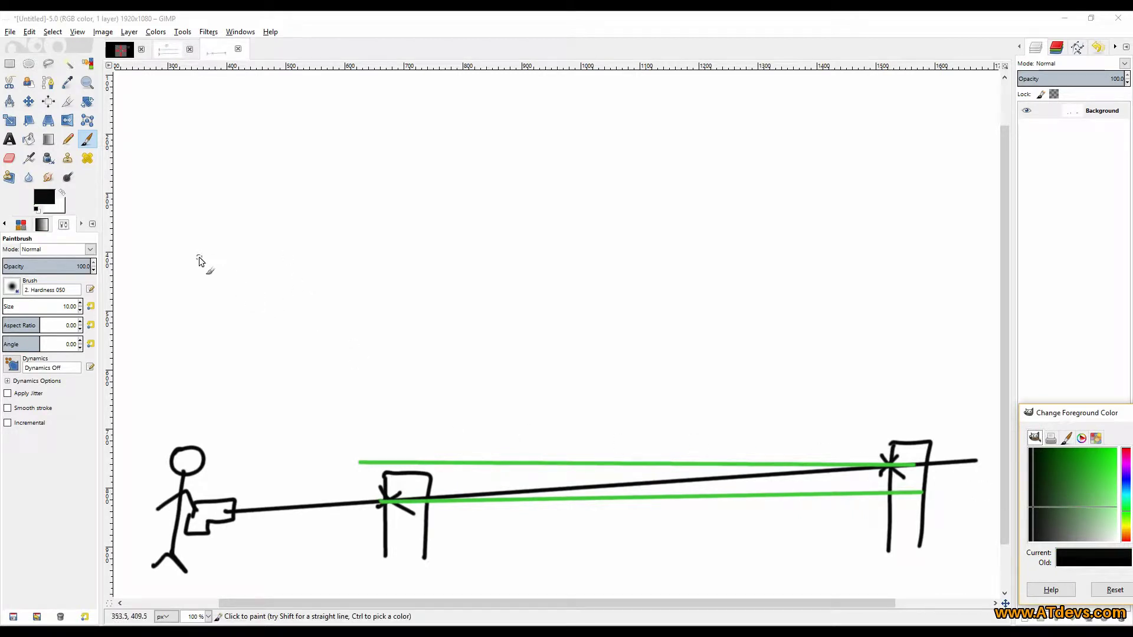
- Paint a new upper stick figure with a gun, an eye and a sight line to the right
mouse_move(199, 258)
mouse_down()
mouse_move(187, 300)
mouse_move(174, 290)
mouse_move(195, 304)
mouse_move(180, 346)
mouse_move(191, 362)
mouse_move(194, 334)
mouse_move(223, 325)
mouse_move(222, 306)
mouse_move(194, 322)
mouse_up()
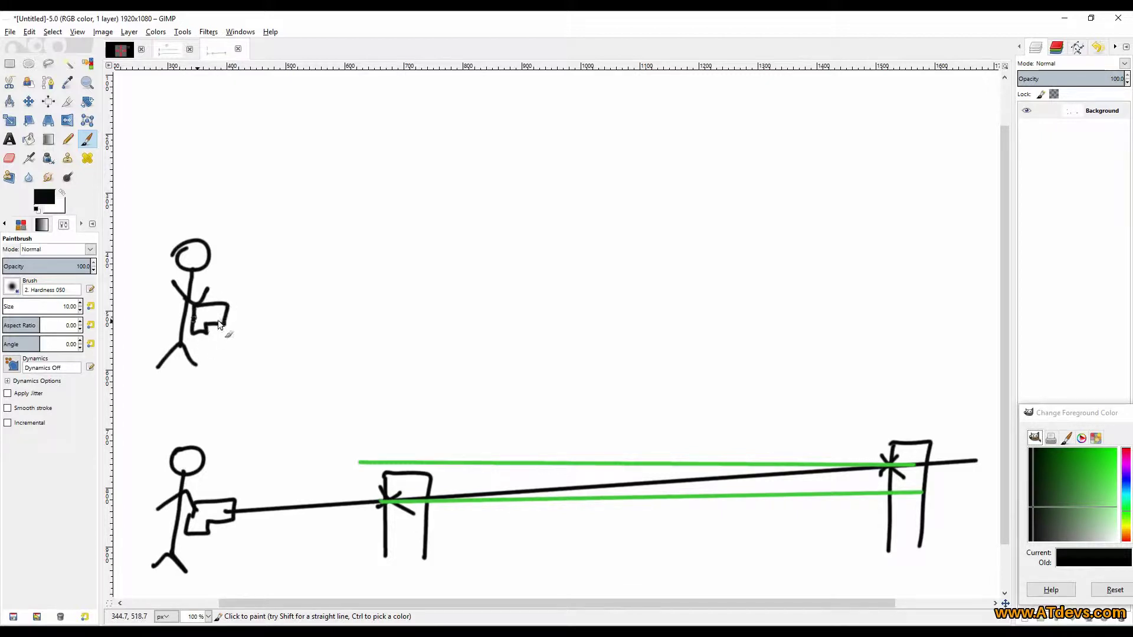
click(197, 257)
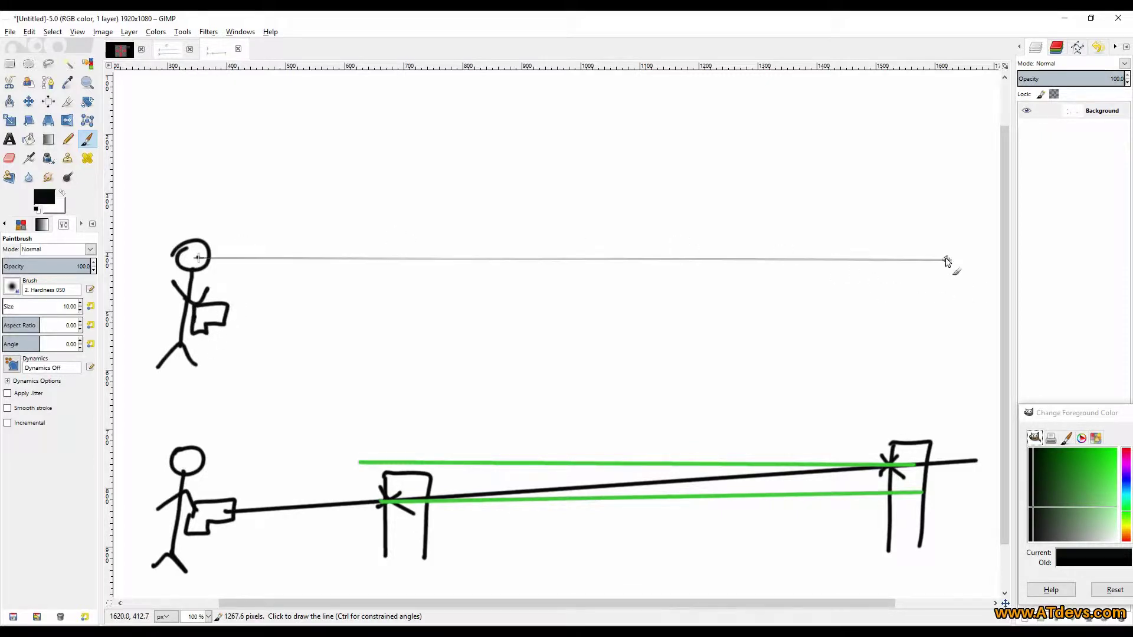
shift+click(949, 260)
- Add a far door where gun and sight lines meet at an X, plus a green nearer door
mouse_move(921, 231)
mouse_down()
mouse_move(955, 252)
mouse_move(939, 318)
mouse_up()
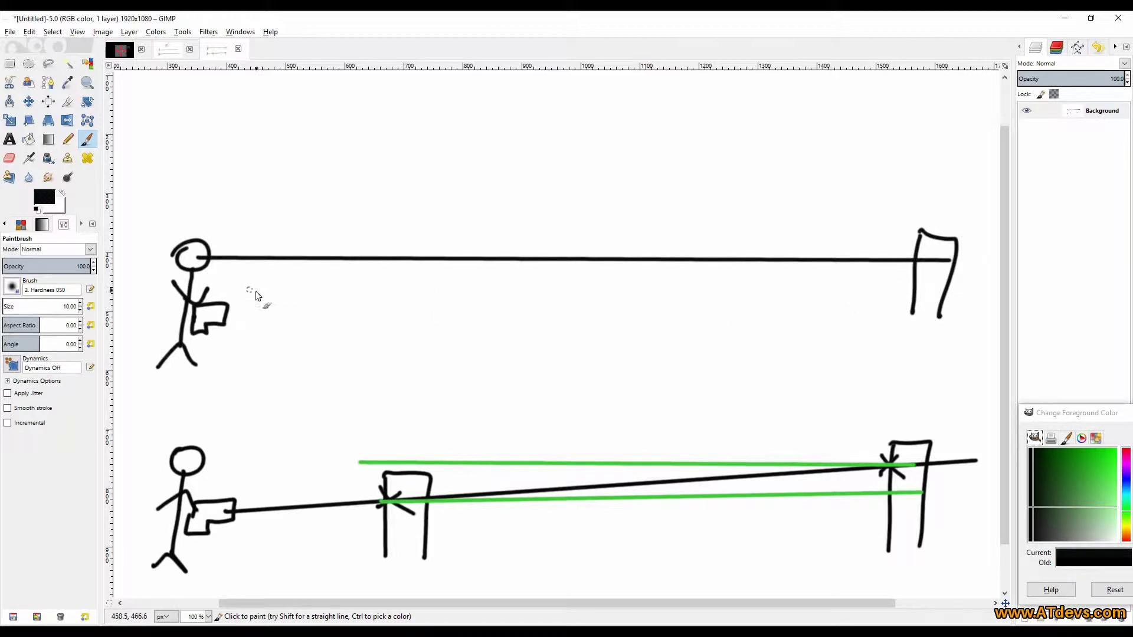
shift+click(924, 260)
drag(905, 249, 920, 269)
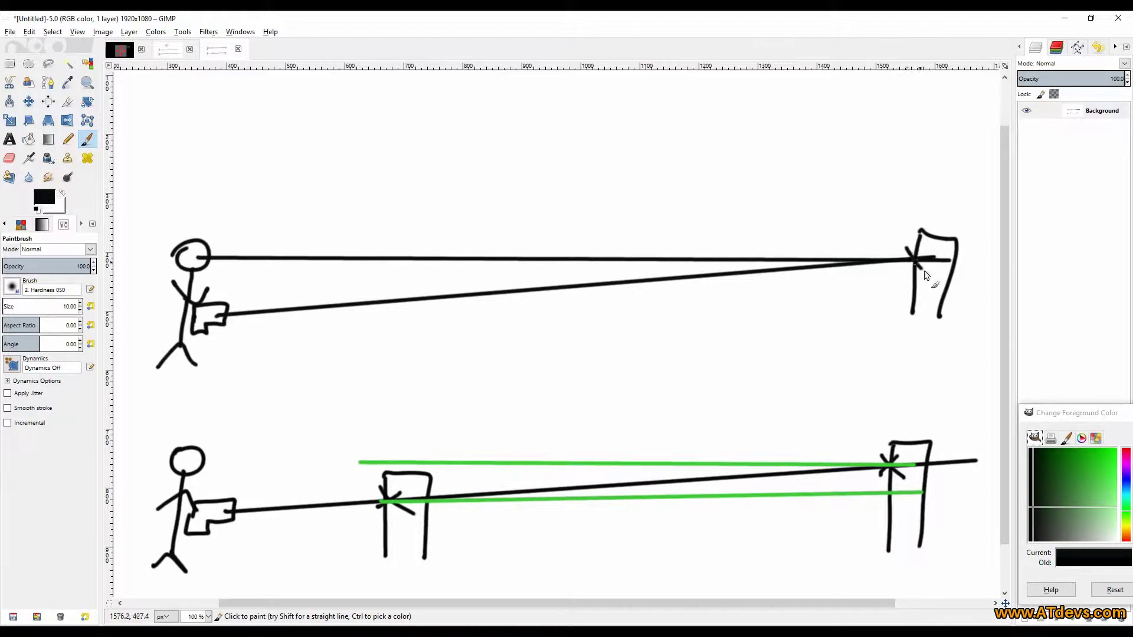
click(1106, 472)
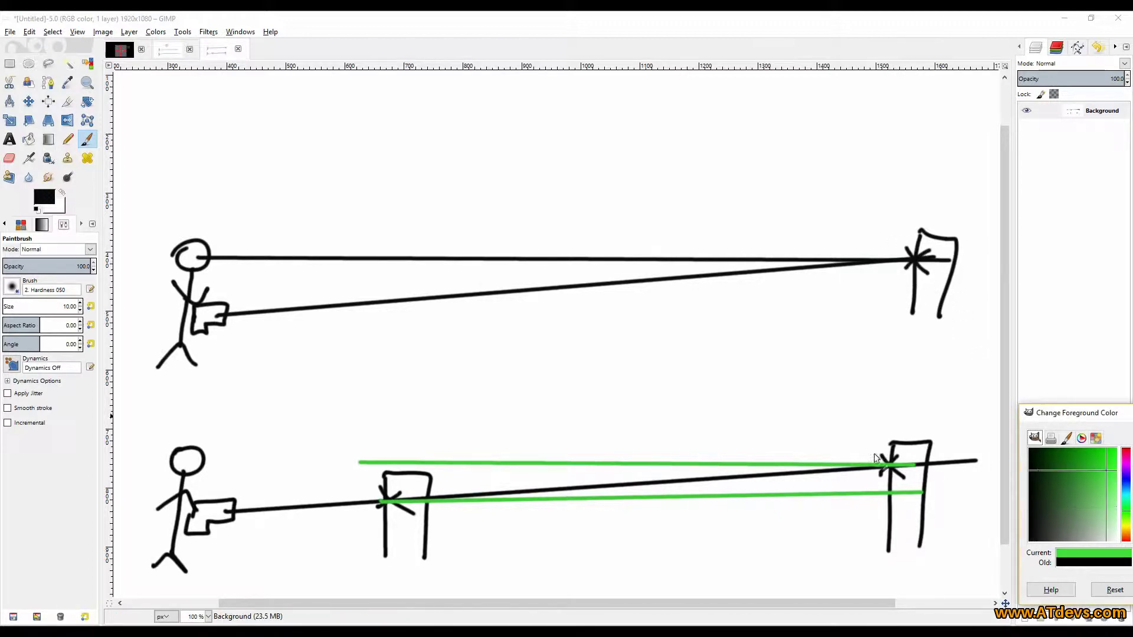
mouse_move(385, 230)
mouse_down()
mouse_move(383, 299)
mouse_move(420, 227)
mouse_move(439, 338)
mouse_up()
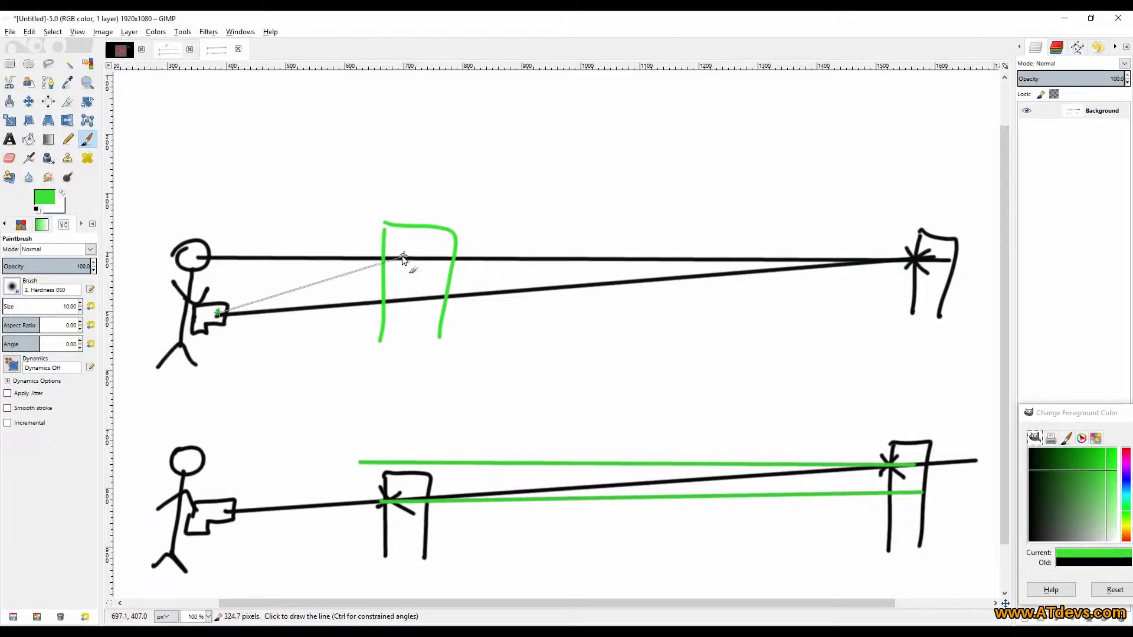
- Draw a green gun line to the nearer door with a green X, then switch to the second image
shift+click(387, 259)
drag(372, 258, 385, 253)
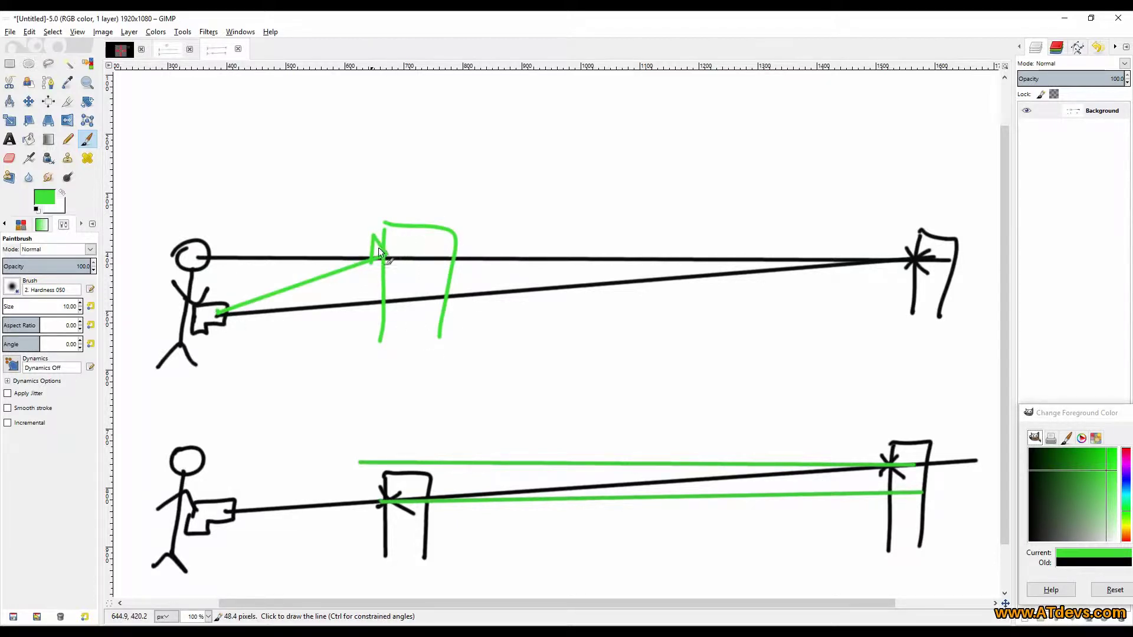
key(ctrl+z)
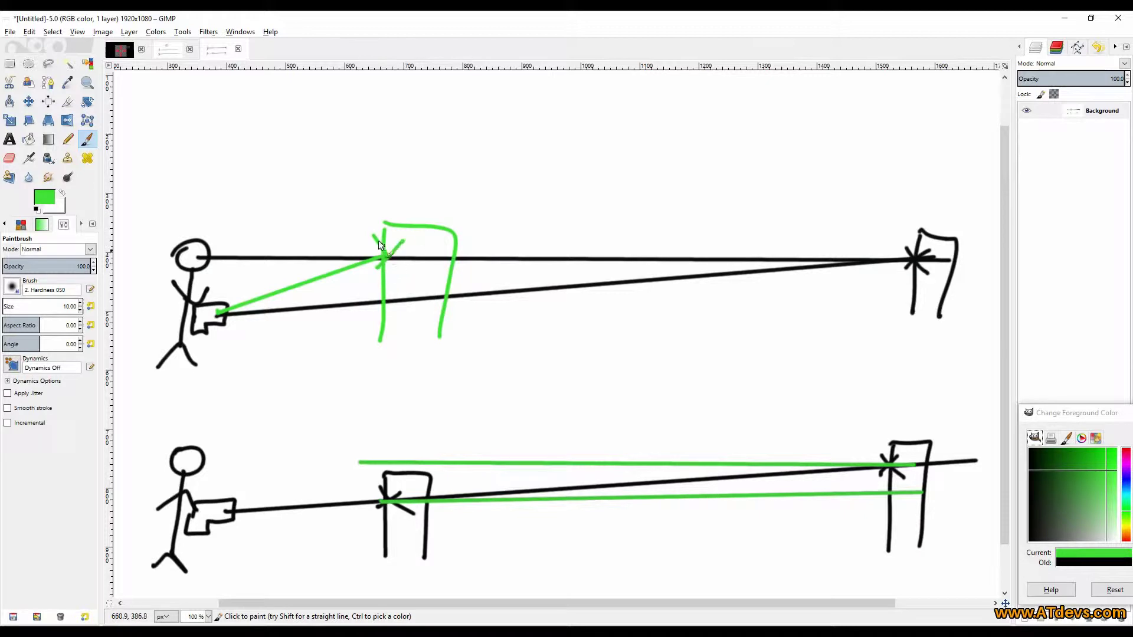
drag(398, 277, 382, 257)
click(177, 52)
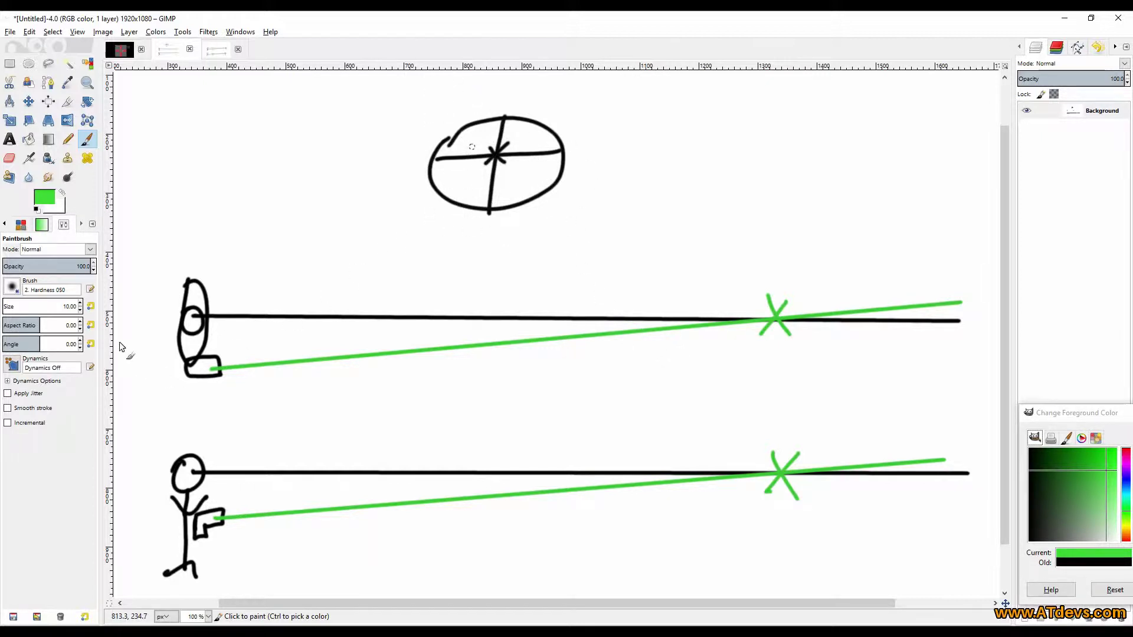
- In the third image, circle the upper figure and nearer door in green, then minimize GIMP
click(222, 50)
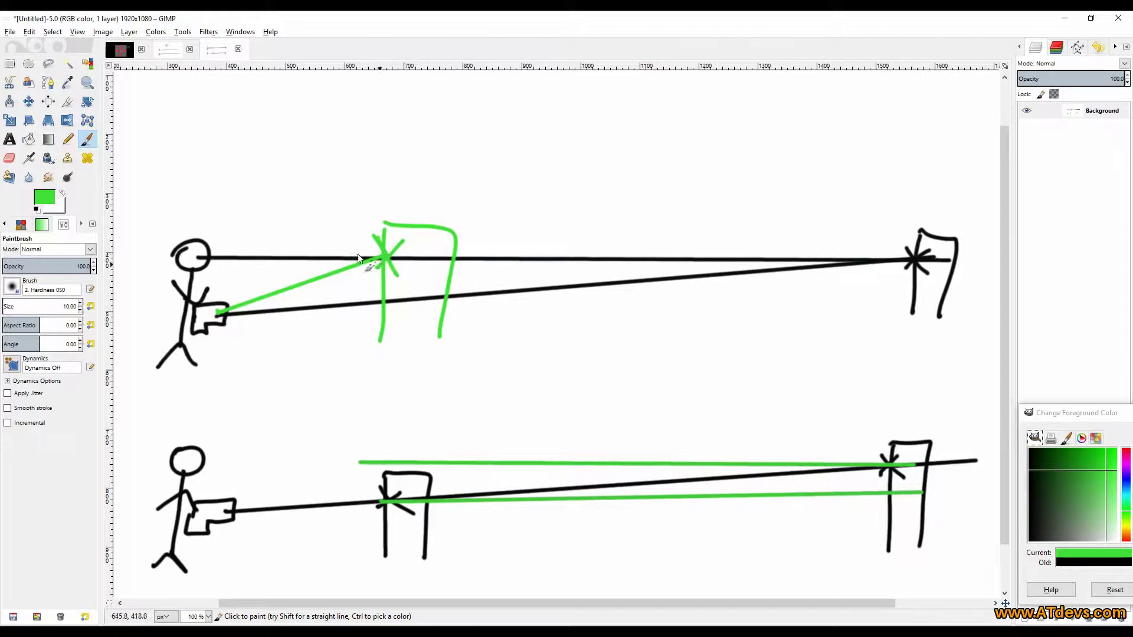
mouse_move(207, 201)
mouse_down()
mouse_move(164, 247)
mouse_move(154, 339)
mouse_move(309, 392)
mouse_move(551, 320)
mouse_move(459, 178)
mouse_move(231, 225)
mouse_up()
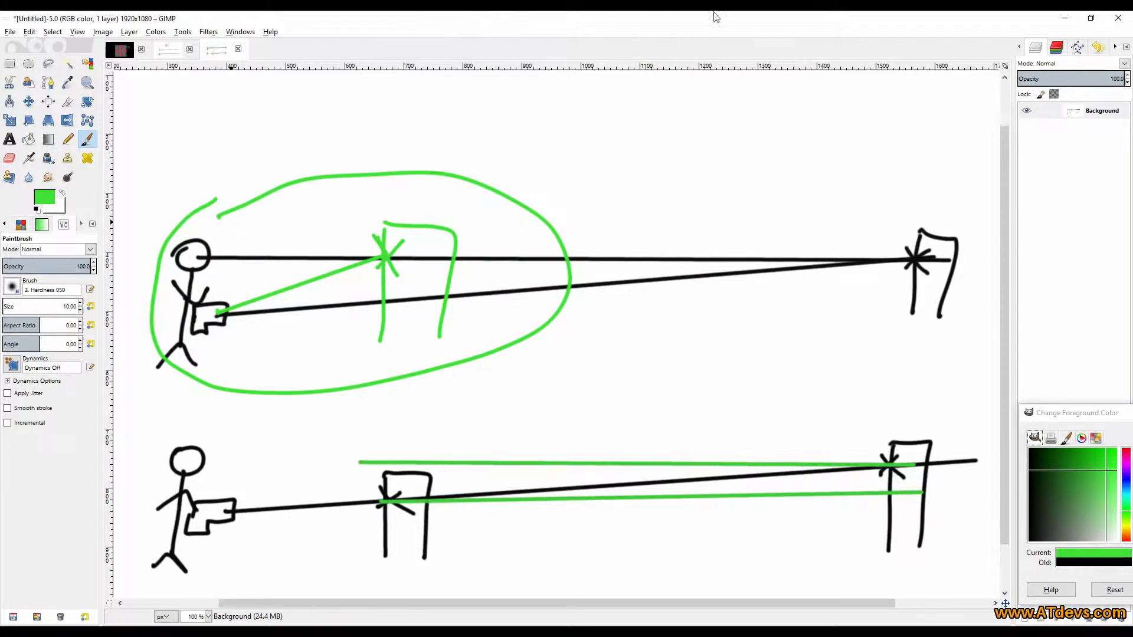
click(1064, 18)
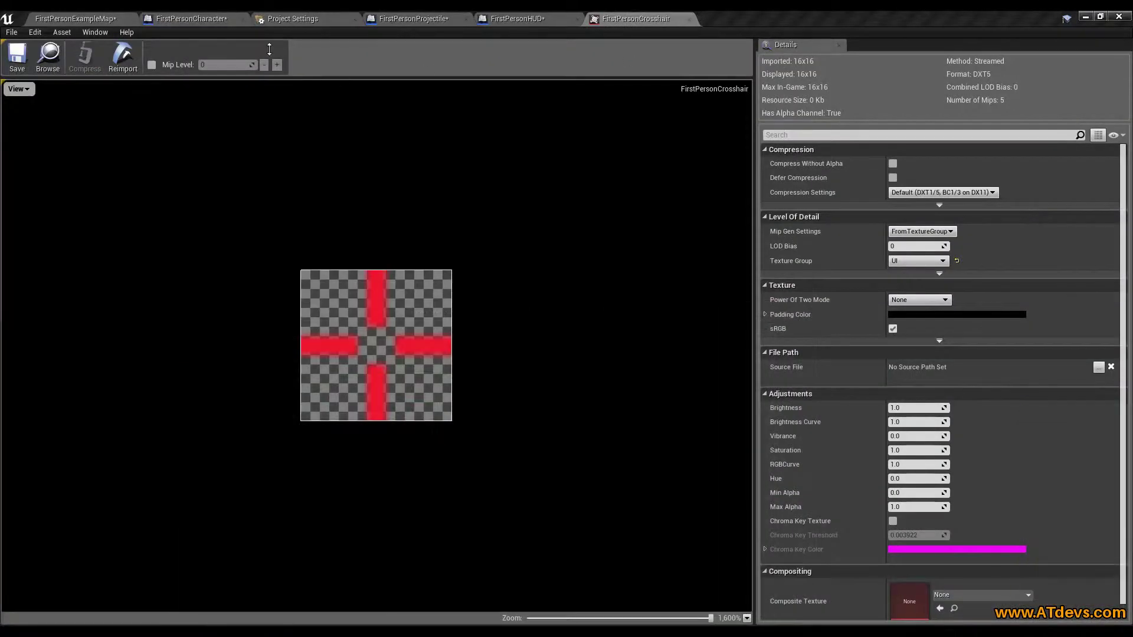
- Add a Right Mouse Button event node to the FirstPersonCharacter Event Graph via a 'right mouse' search
click(195, 19)
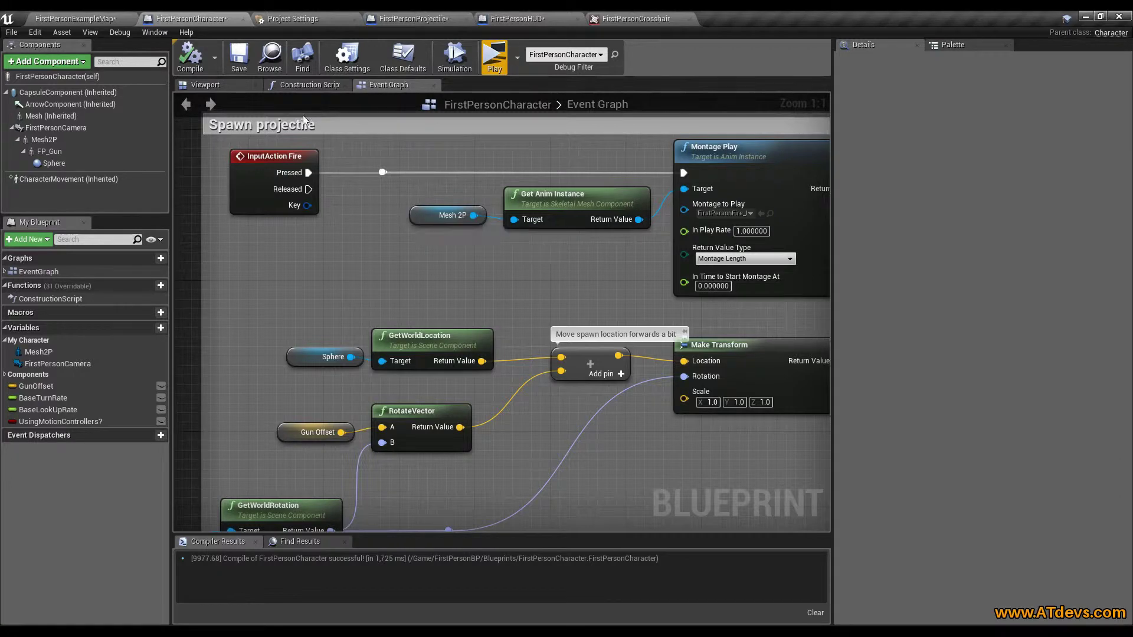
right_drag(530, 455, 577, 98)
right_click(275, 348)
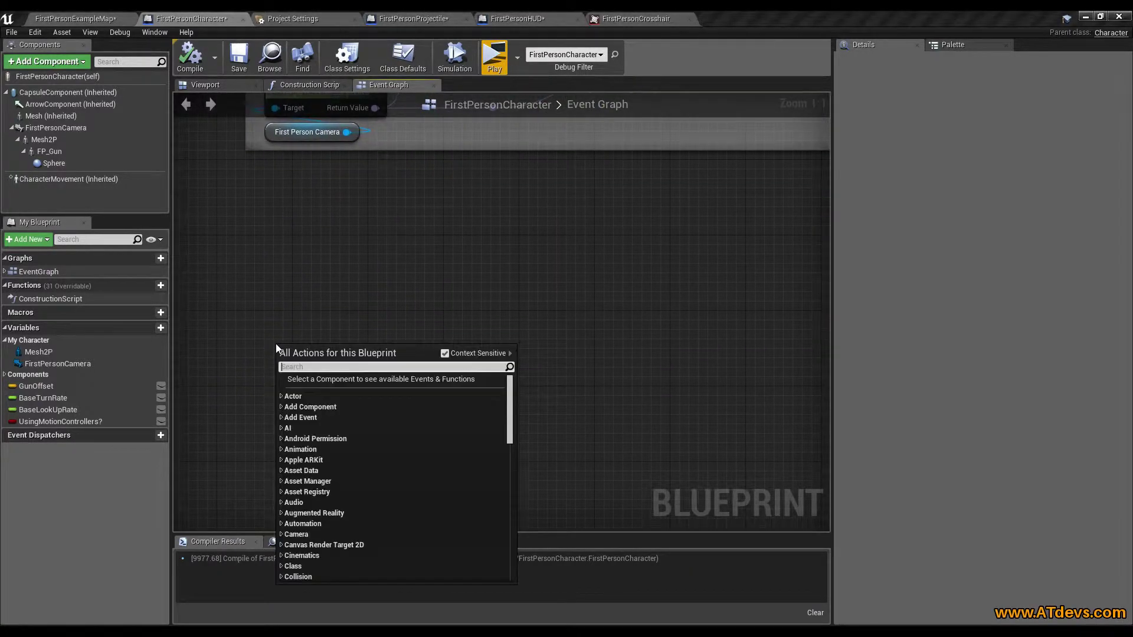
text(right mouse)
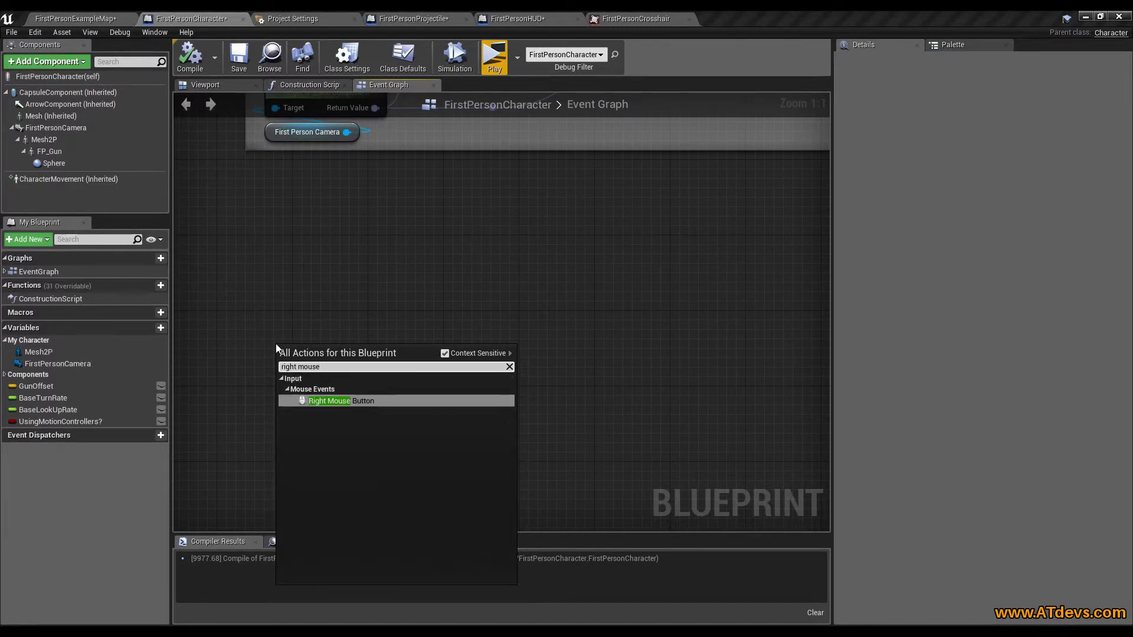
key(Return)
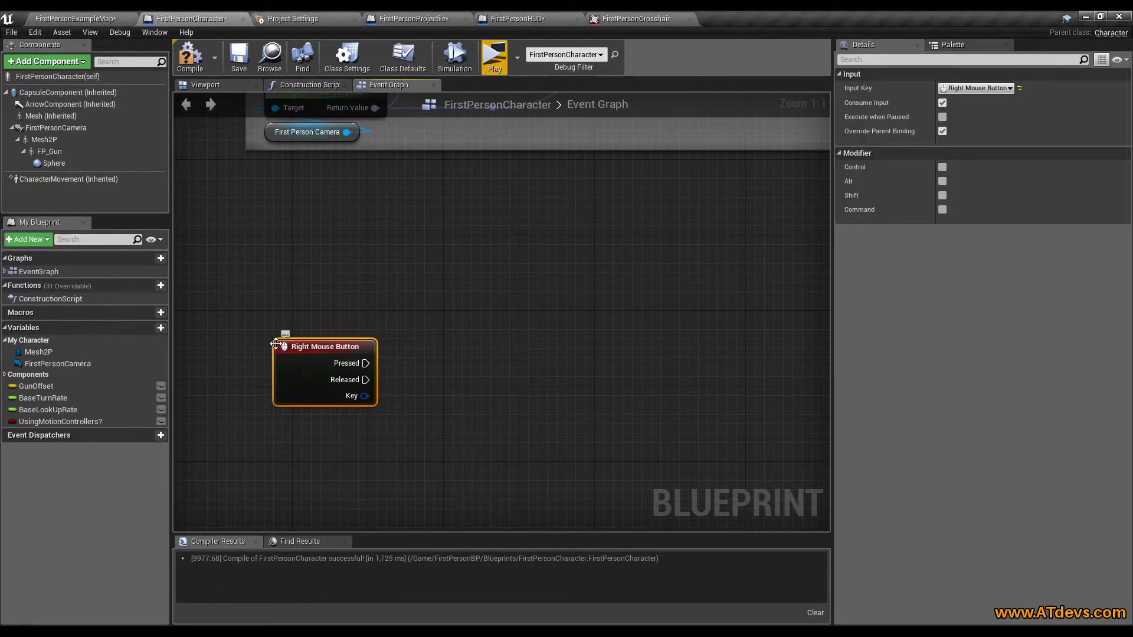